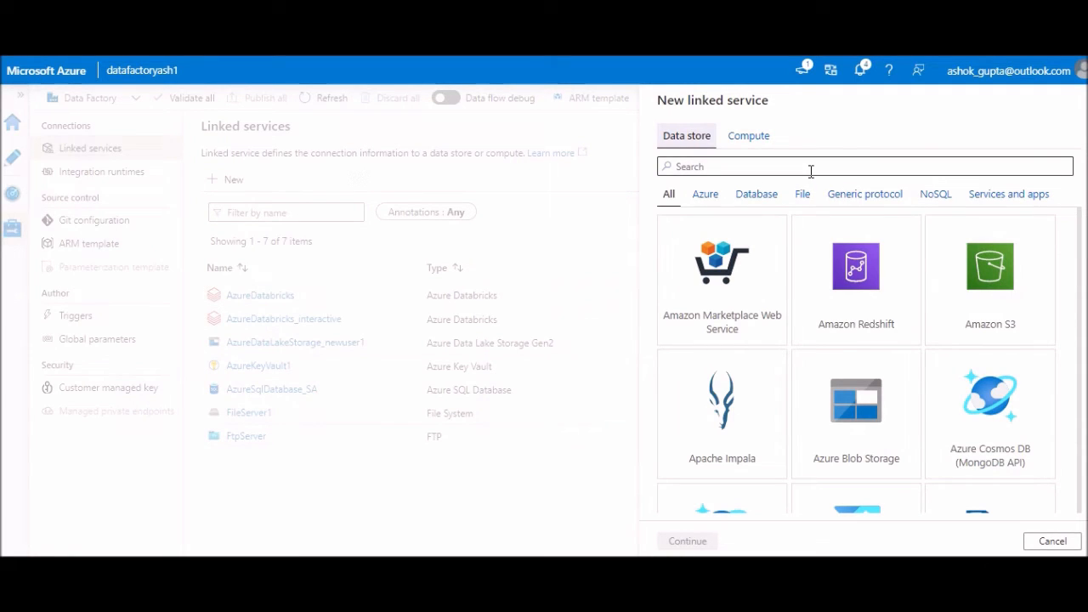
pyautogui.click(811, 168)
pyautogui.write('databri')
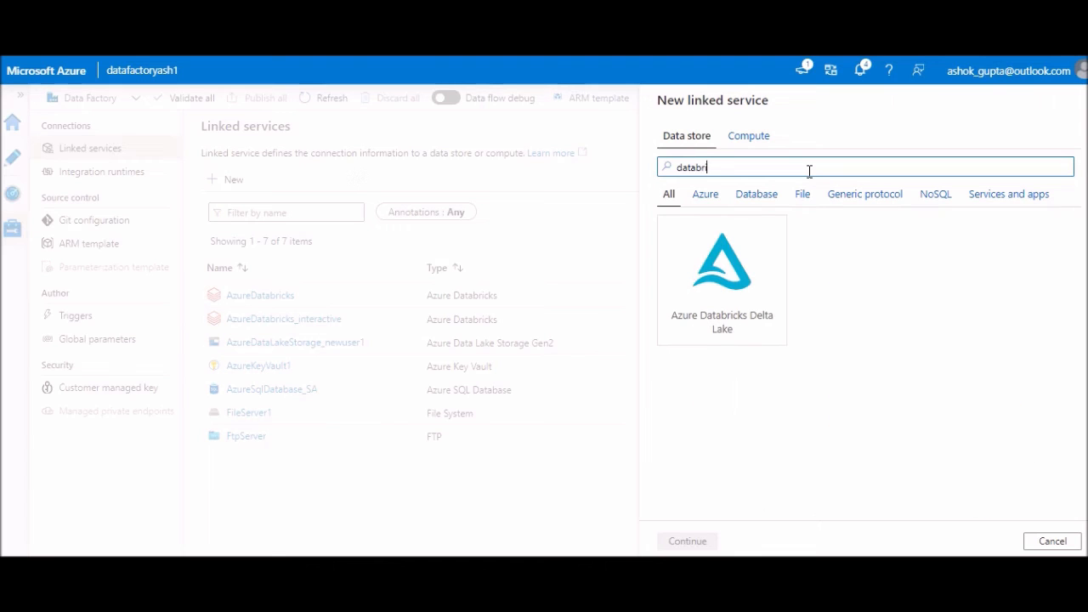
pyautogui.press('BackSpace')
pyautogui.press('BackSpace')
pyautogui.press('BackSpace')
pyautogui.press('BackSpace')
pyautogui.press('BackSpace')
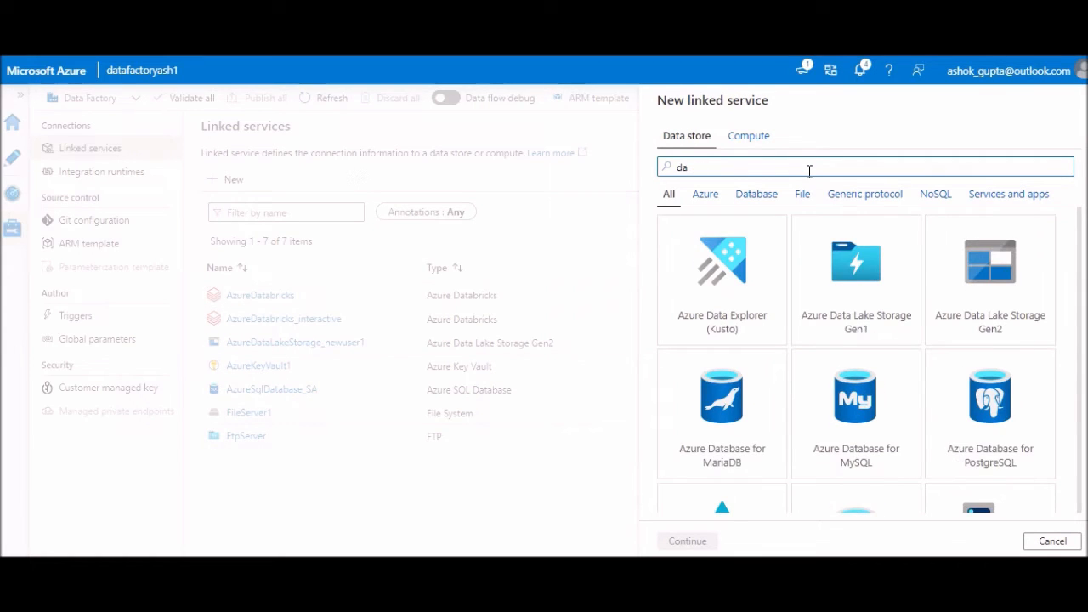
pyautogui.press('BackSpace')
pyautogui.press('BackSpace')
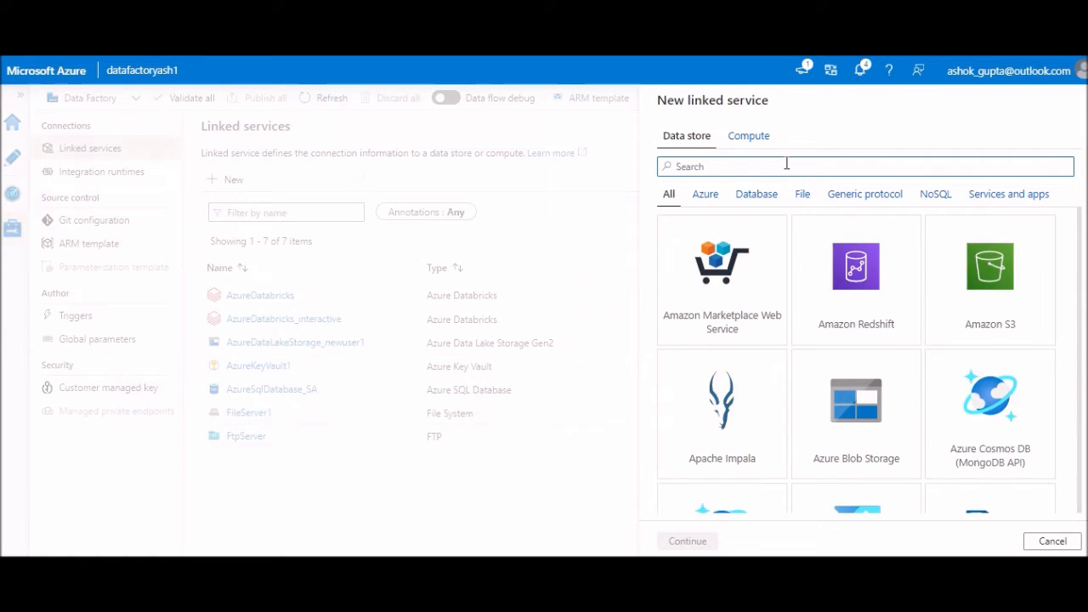
# - Start a new linked service for the Azure Databricks compute type
pyautogui.click(748, 138)
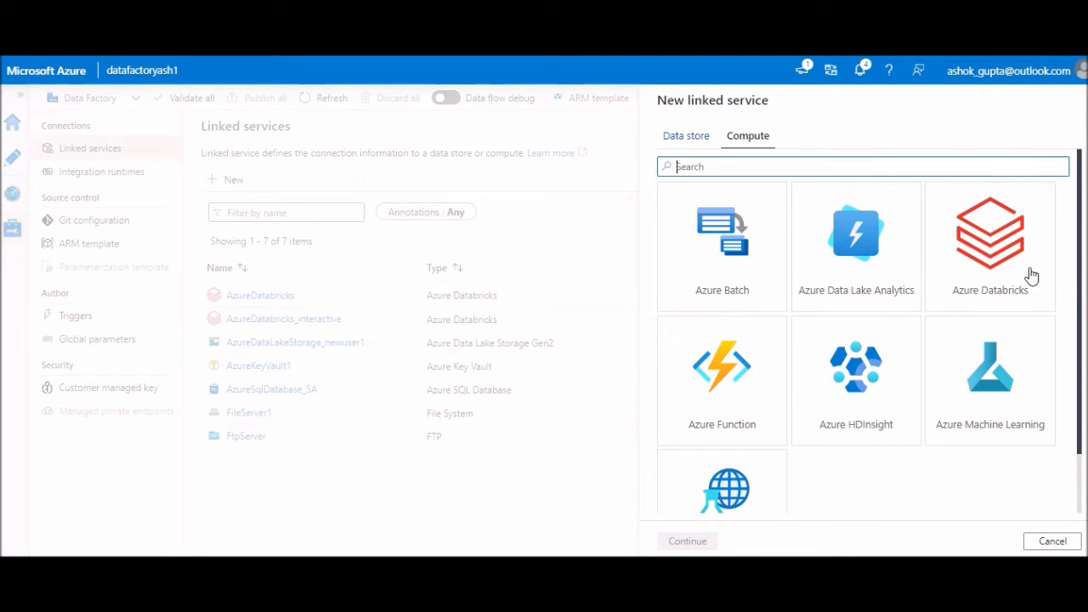
pyautogui.click(1010, 272)
pyautogui.click(701, 542)
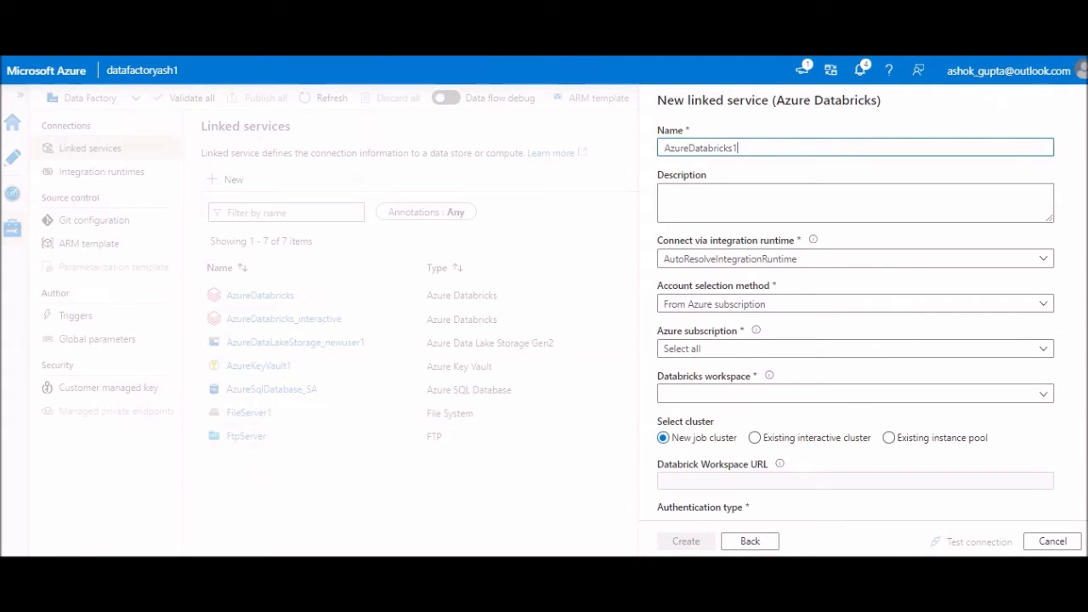
pyautogui.scroll(-1, 1062, 255)
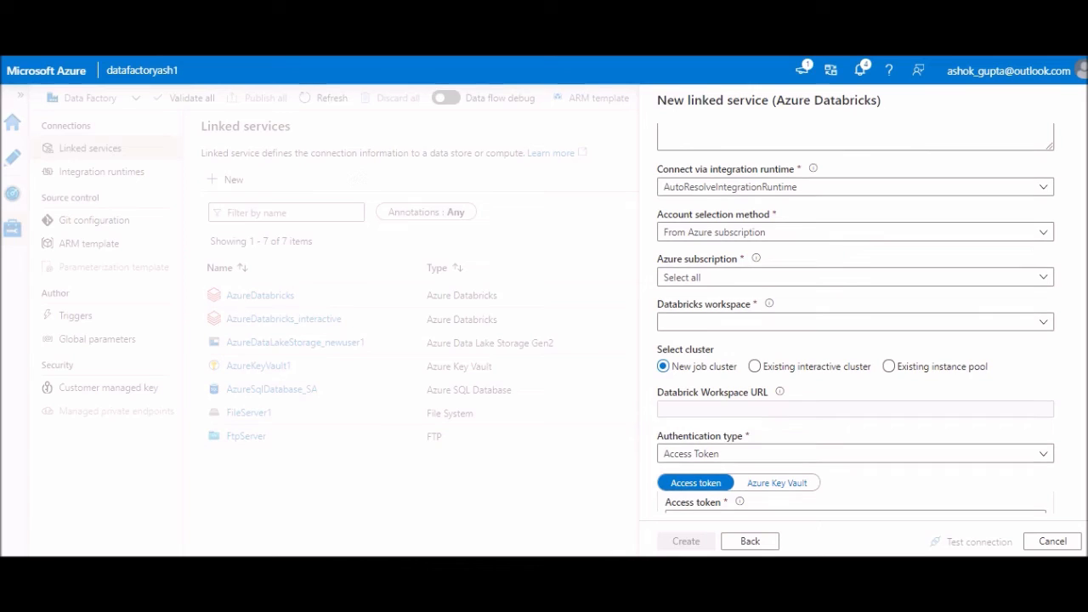
pyautogui.click(1045, 234)
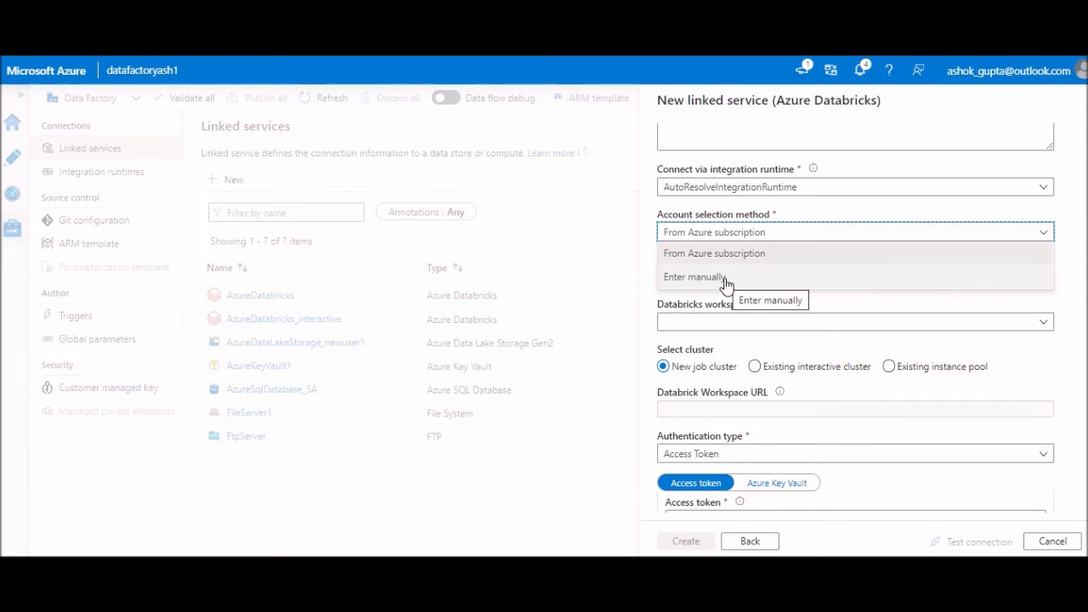
pyautogui.click(696, 277)
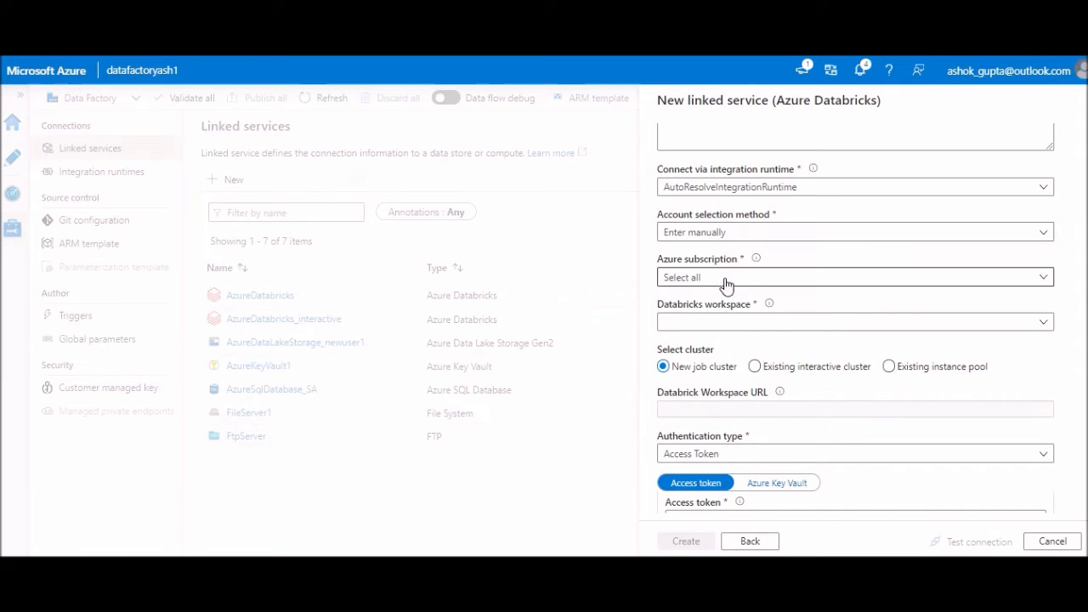
pyautogui.click(906, 277)
pyautogui.hotkey('alt', 'Tab')
pyautogui.moveTo(432, 236); pyautogui.dragTo(100, 261)
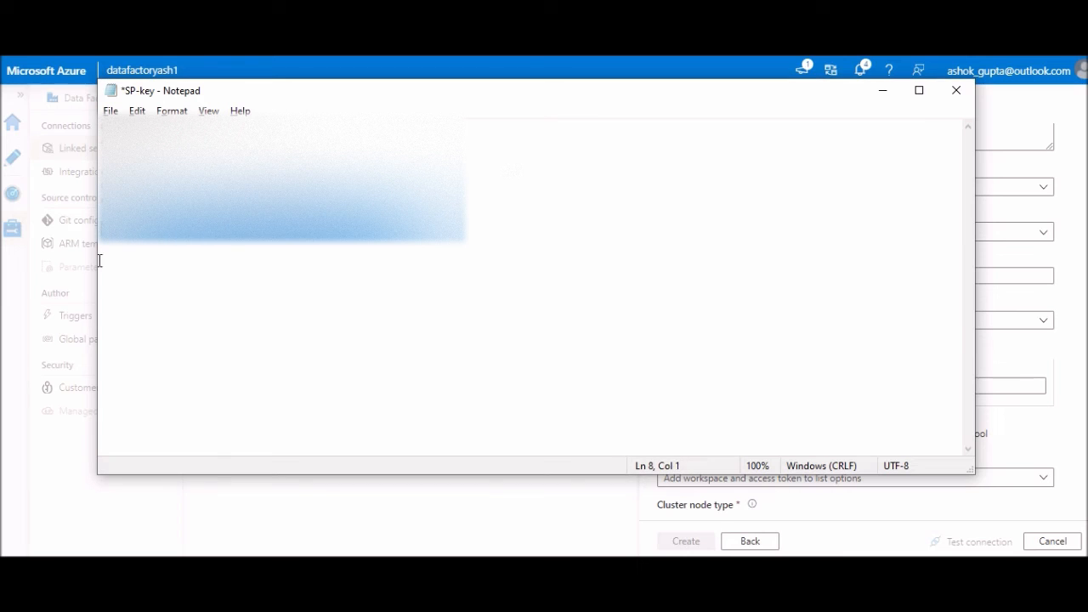
pyautogui.click(883, 91)
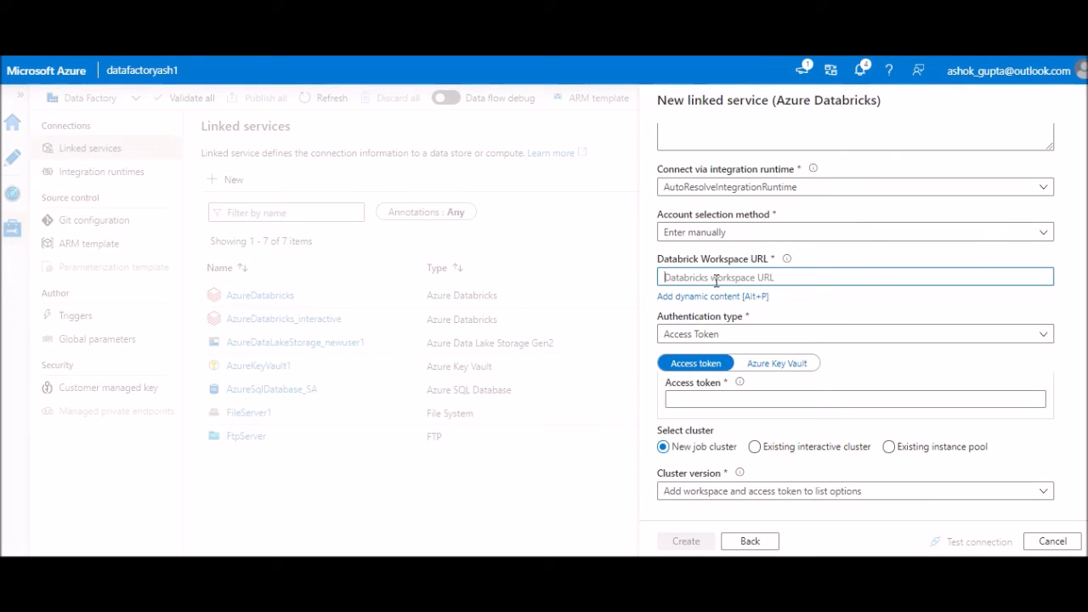
pyautogui.write('https://adb-3260450059034290.10.azuredatabricks.net/')
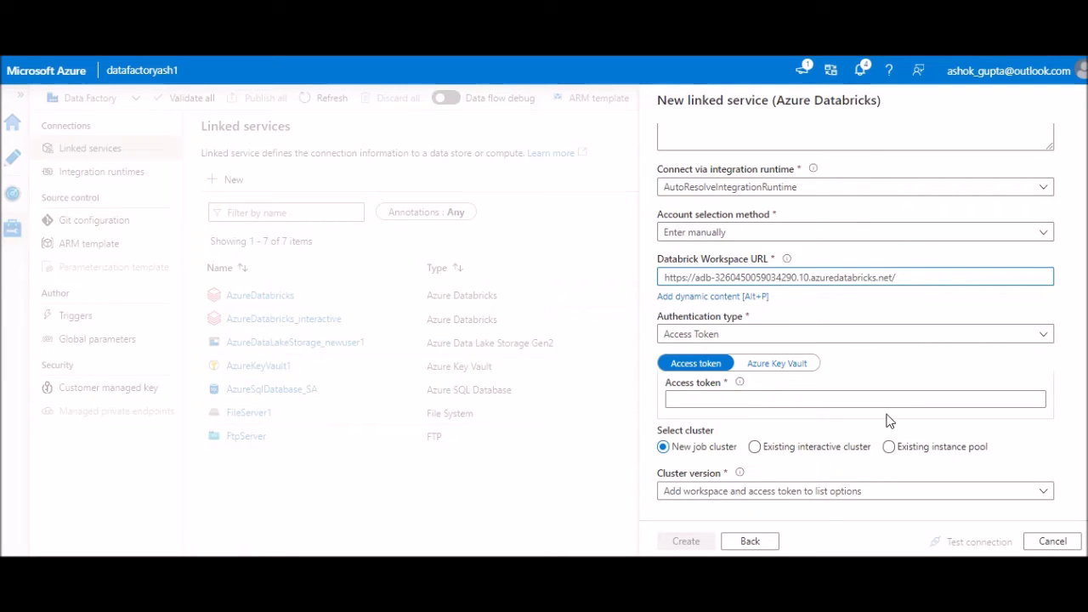
# - Paste the Databricks access token into the linked service's access token field
pyautogui.scroll(-1, 855, 318)
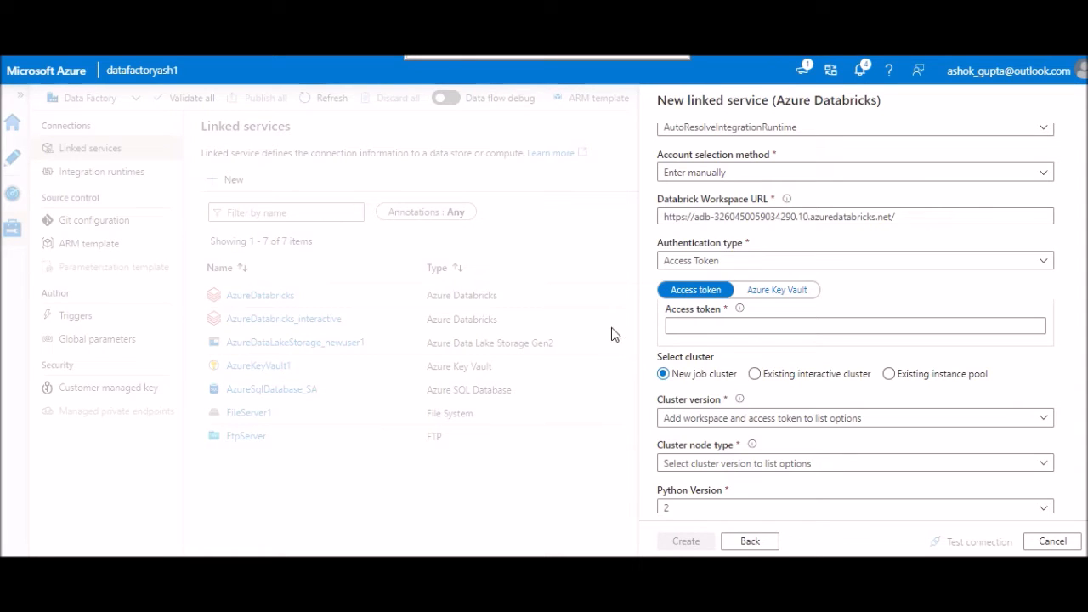
pyautogui.click(708, 332)
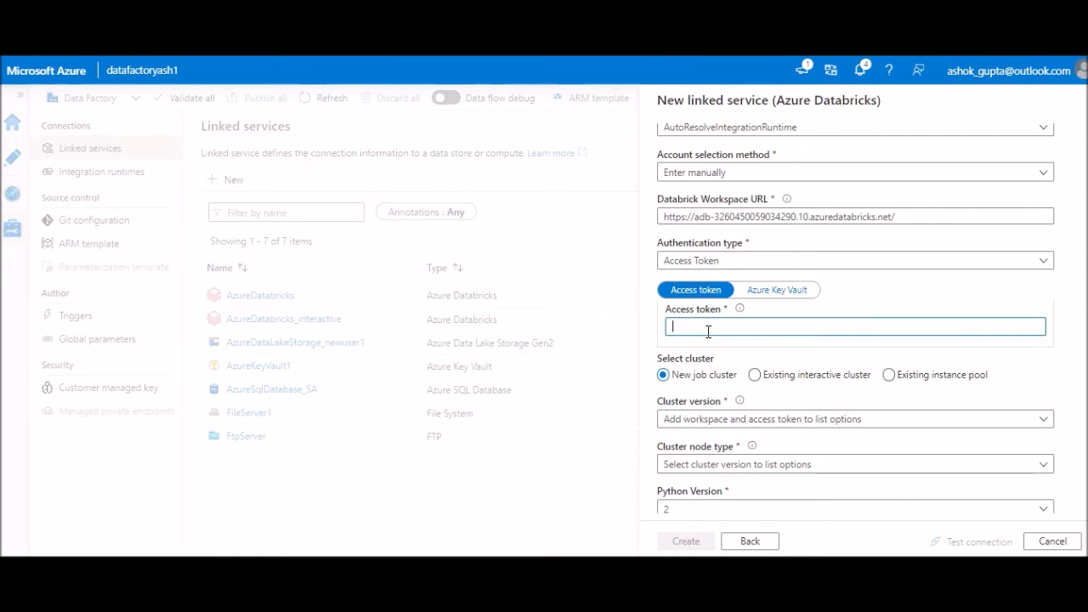
pyautogui.hotkey('ctrl', 'v')
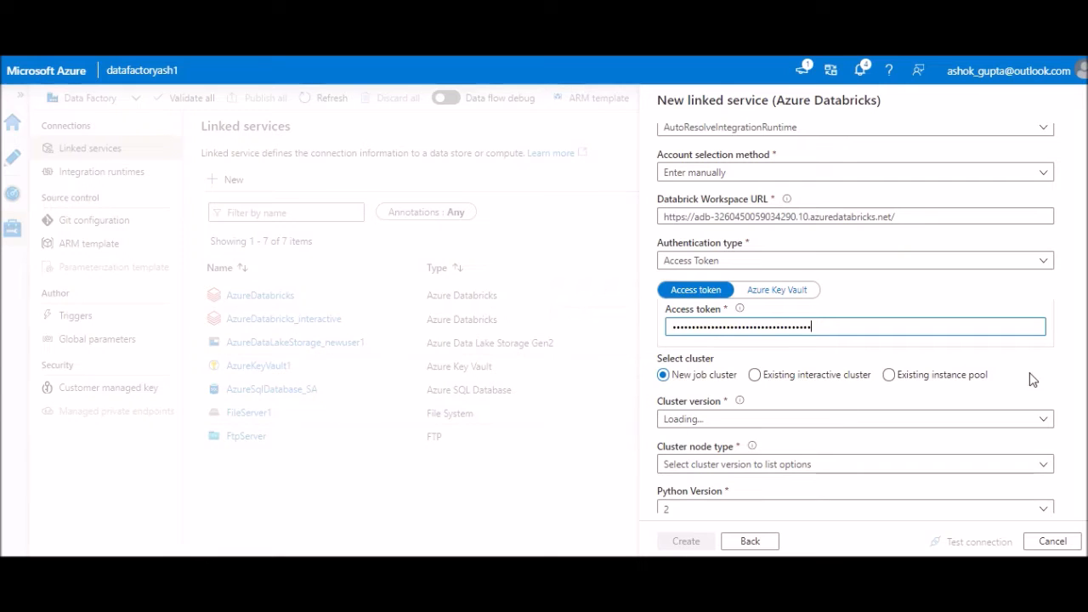
# - Use an existing interactive cluster for the linked service and choose the cluster named new
pyautogui.scroll(-1, 855, 340)
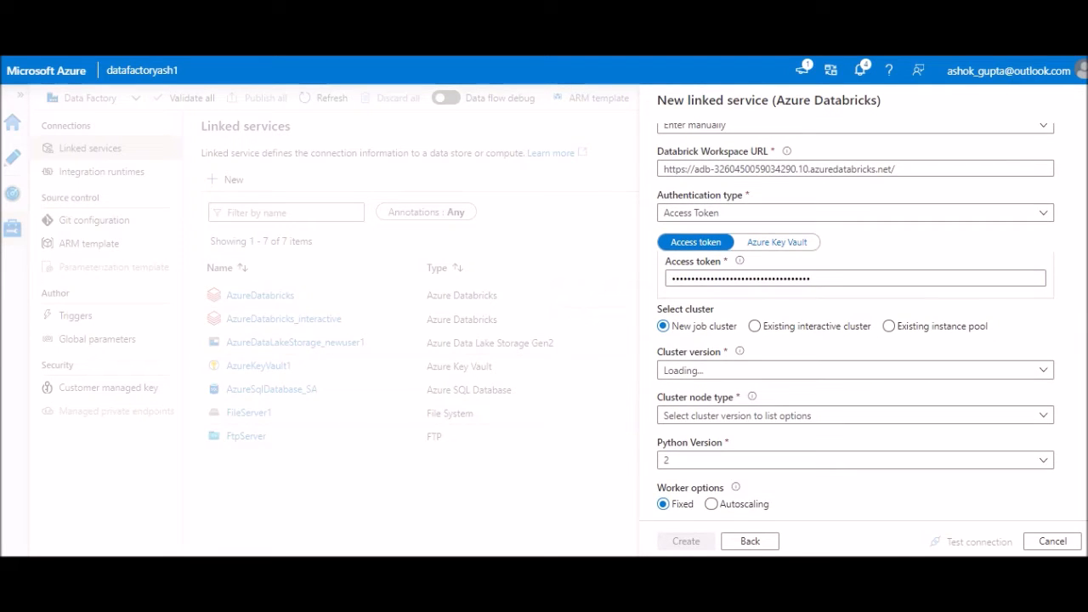
pyautogui.scroll(-2, 980, 384)
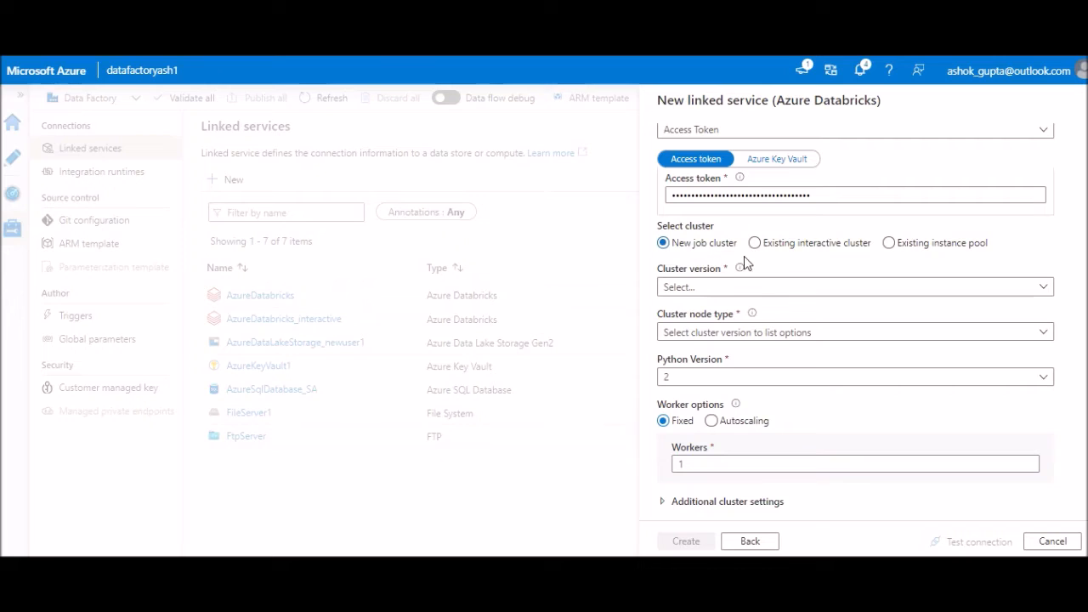
pyautogui.click(814, 248)
pyautogui.click(755, 244)
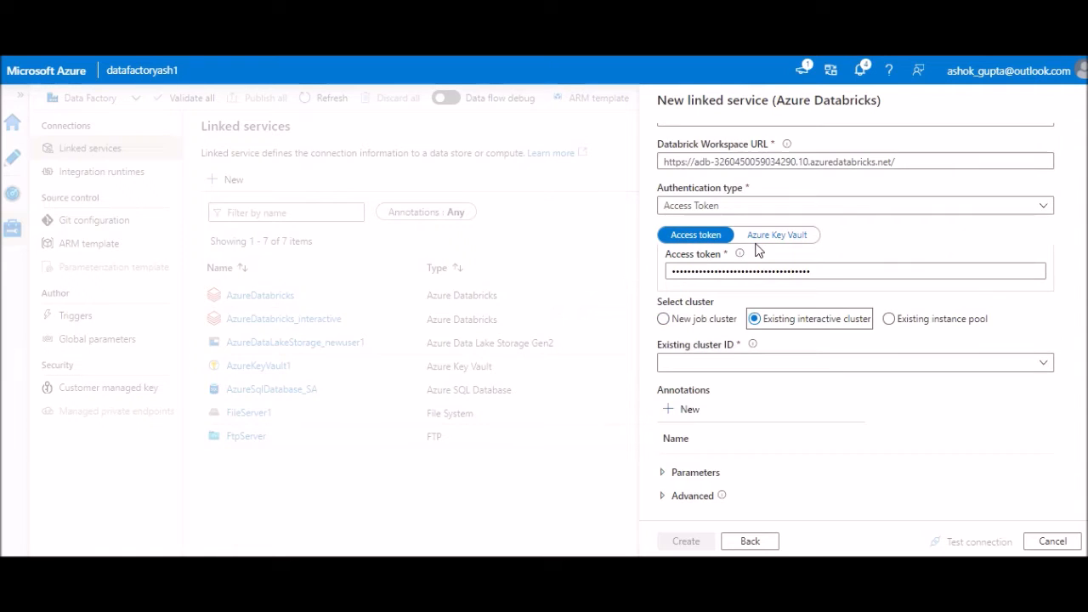
pyautogui.click(1048, 365)
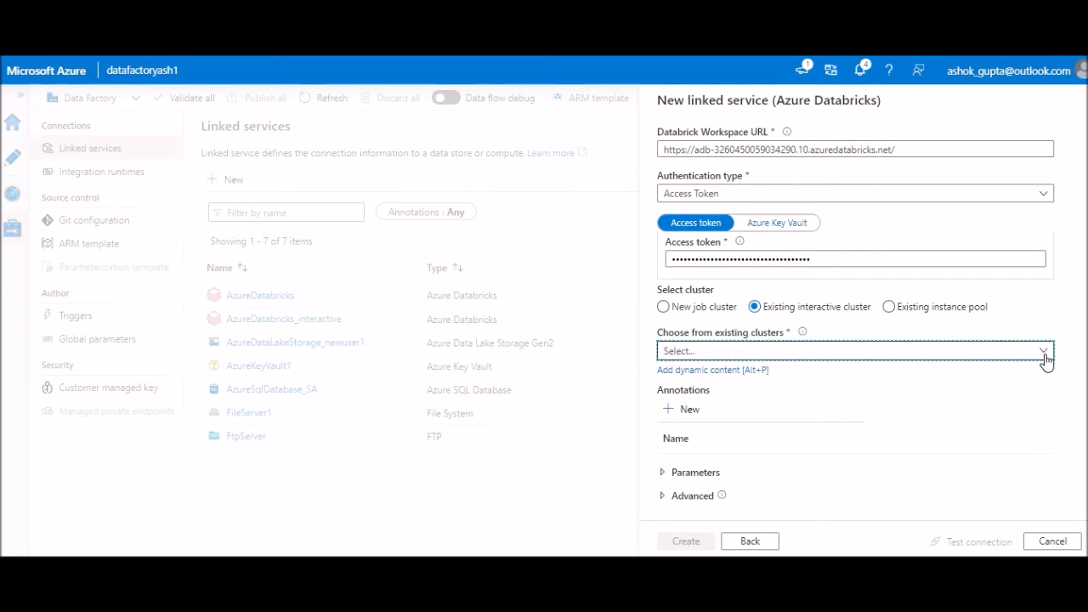
pyautogui.click(1045, 356)
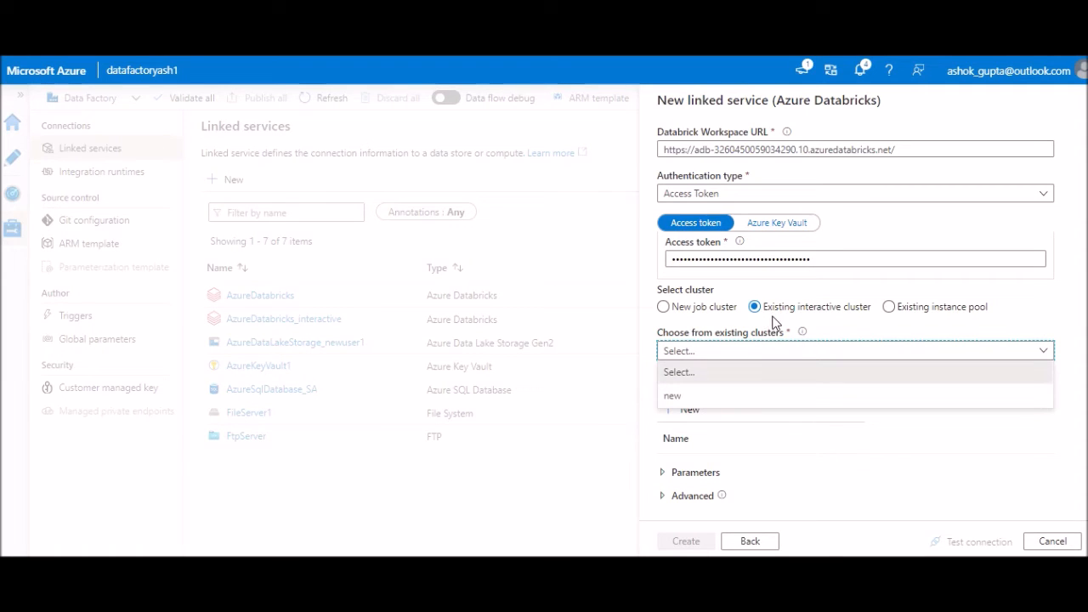
pyautogui.click(681, 395)
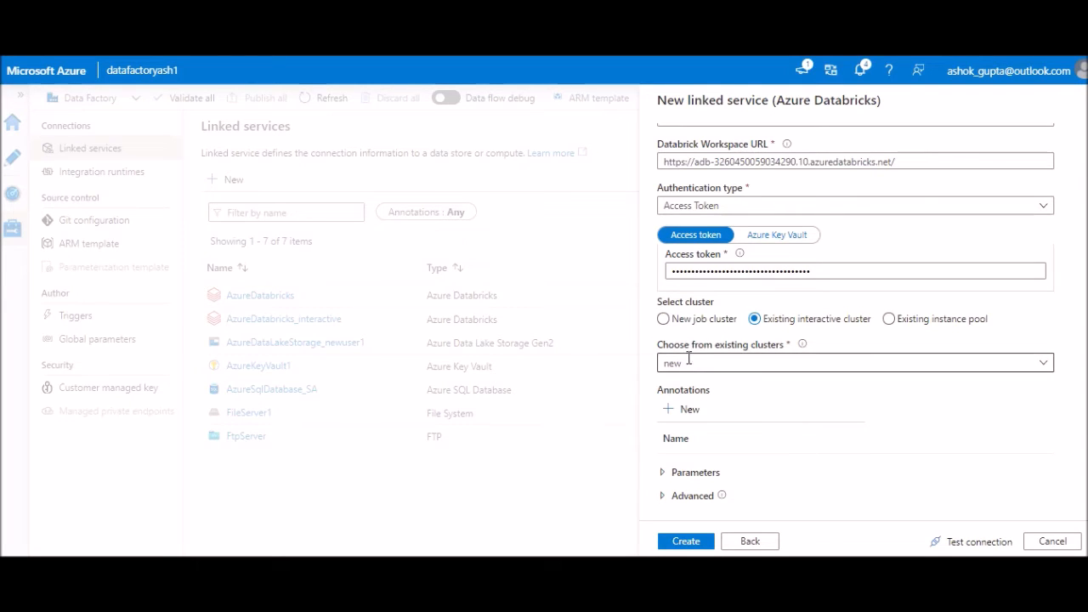
# - Switch to a new job cluster with version 7.0 (includes Apache Spark 3.0.0, Scala 2.12) and node type Standard_DS3_v2
pyautogui.click(664, 323)
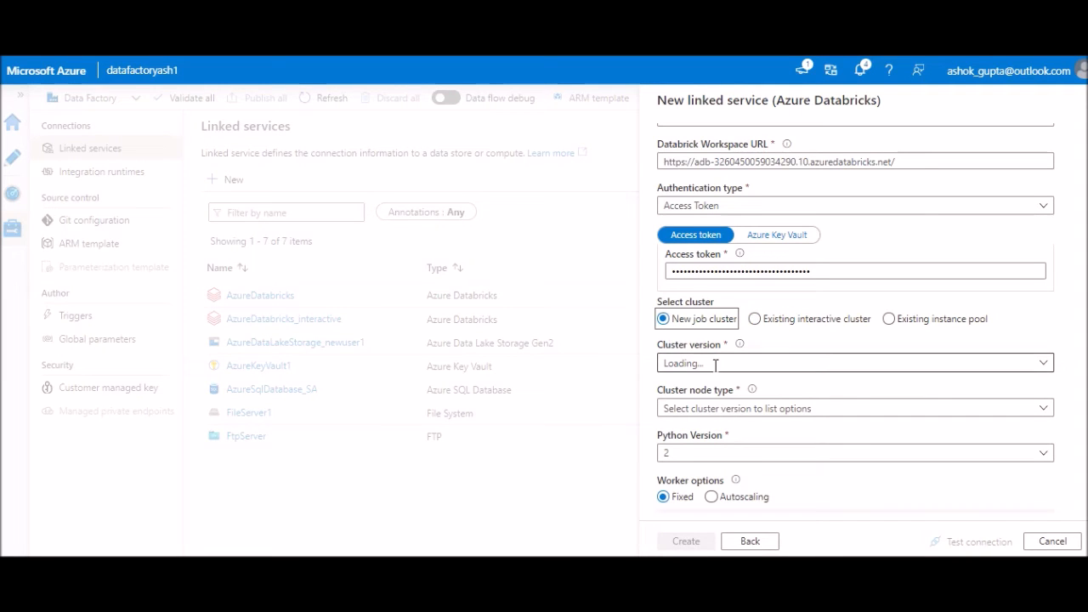
pyautogui.scroll(-3, 855, 318)
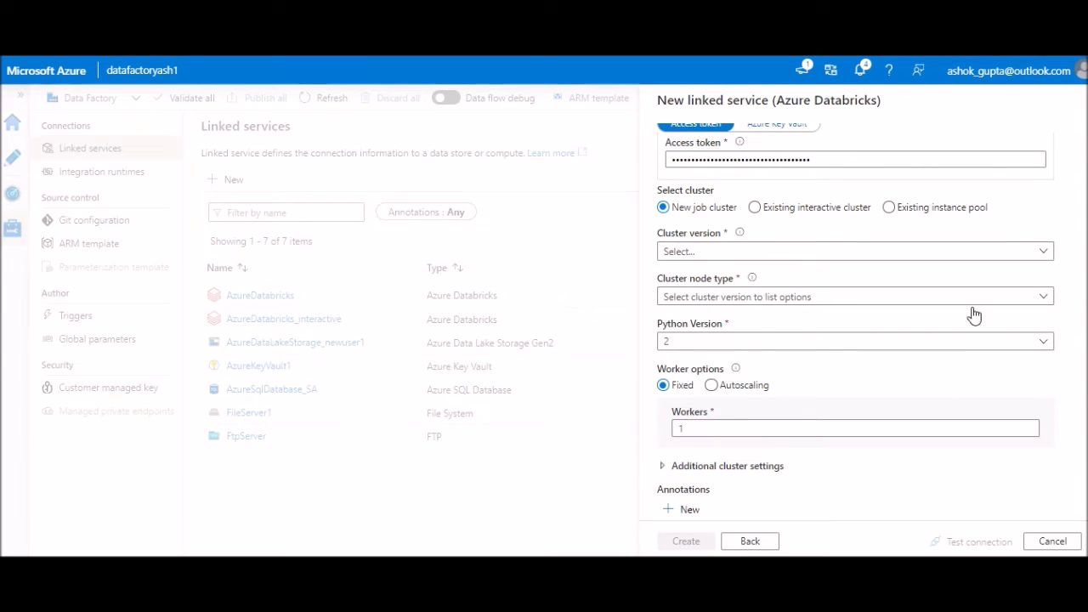
pyautogui.click(1044, 254)
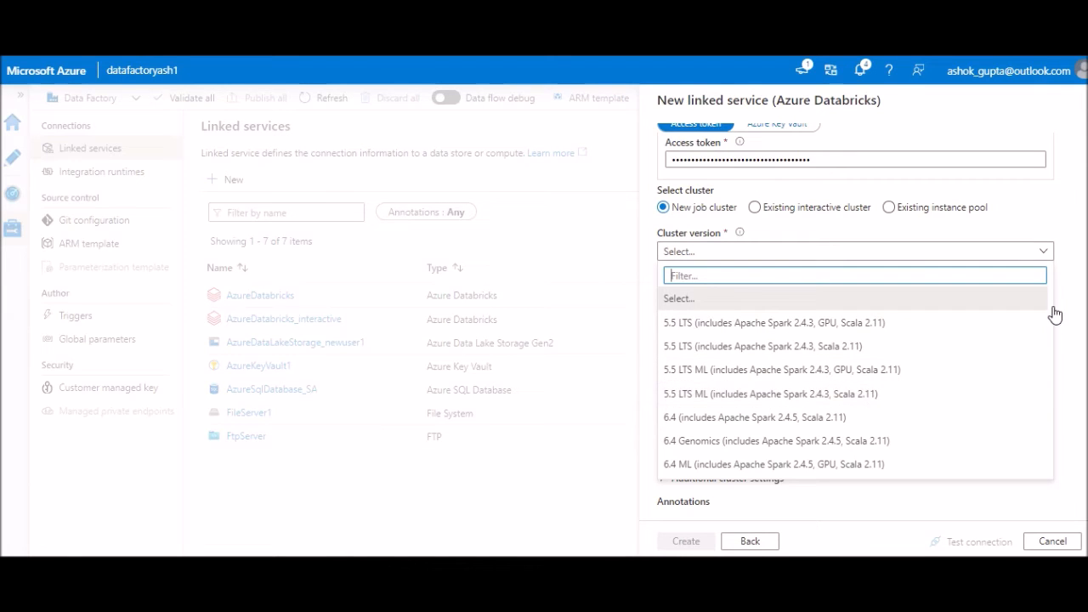
pyautogui.moveTo(1051, 318); pyautogui.dragTo(1053, 336)
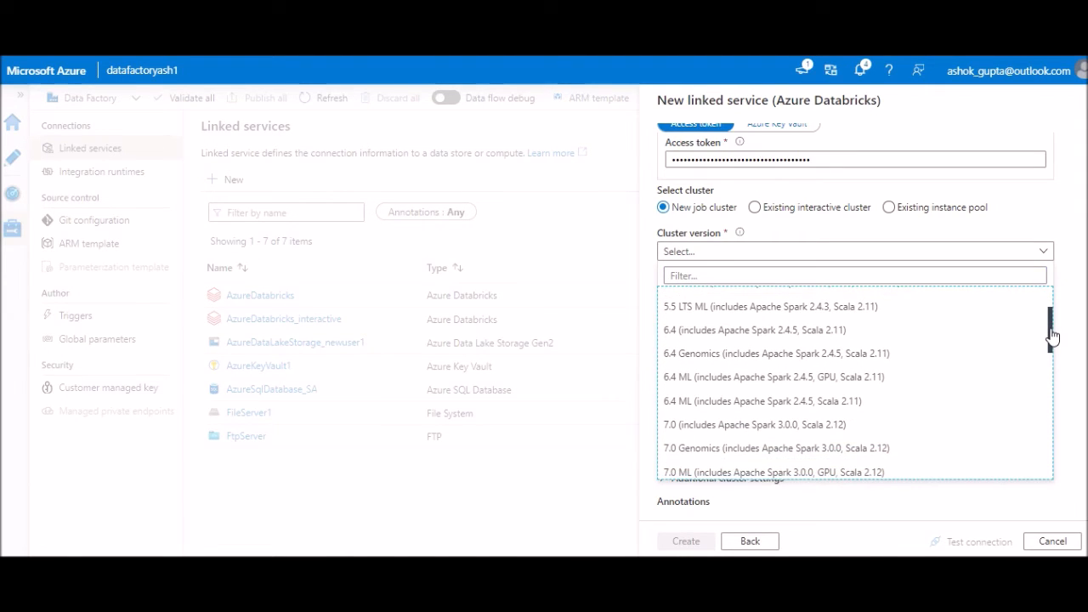
pyautogui.click(777, 432)
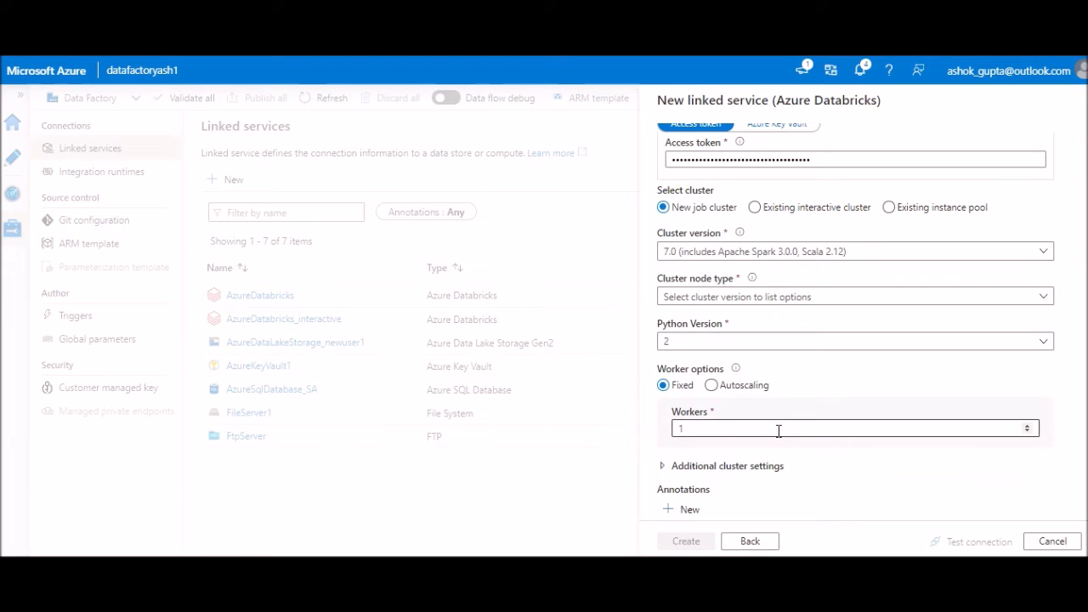
pyautogui.click(1044, 301)
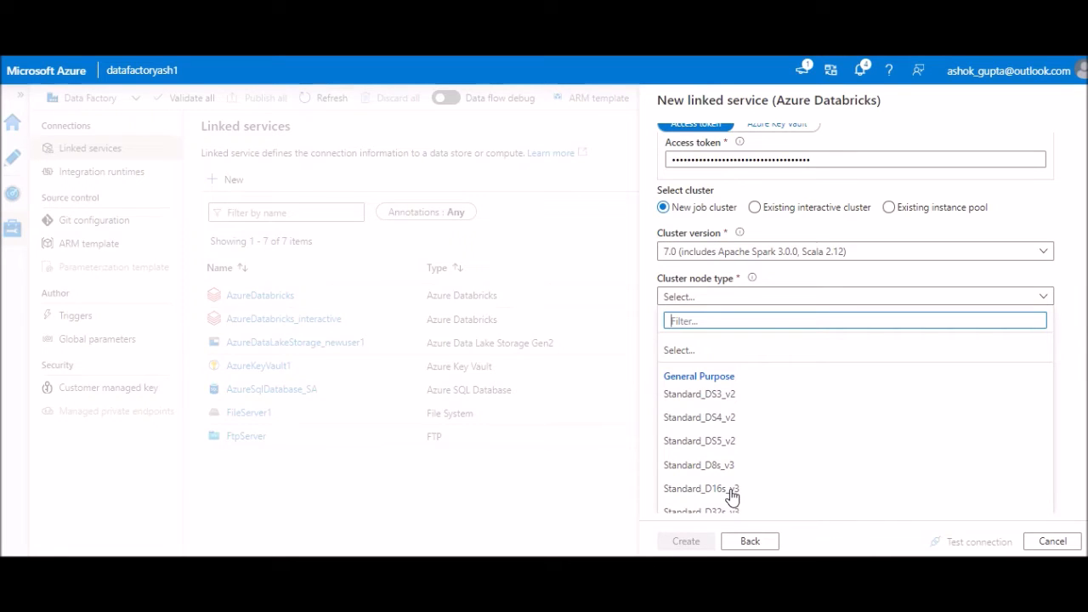
pyautogui.click(720, 396)
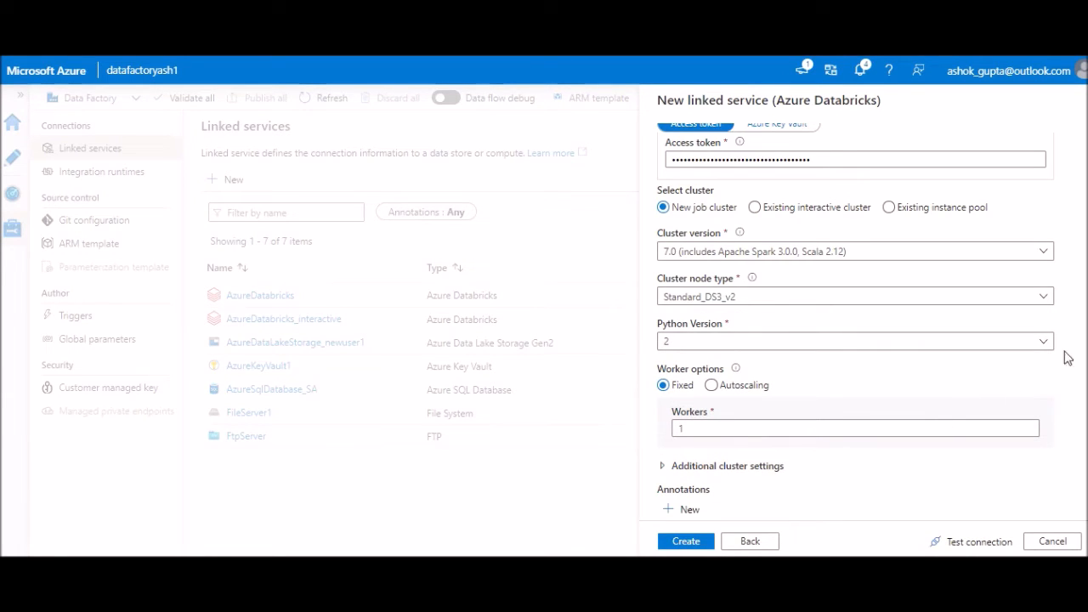
# - Review the job cluster's Python version and worker options, and discard the unsaved linked service
pyautogui.scroll(-1, 857, 316)
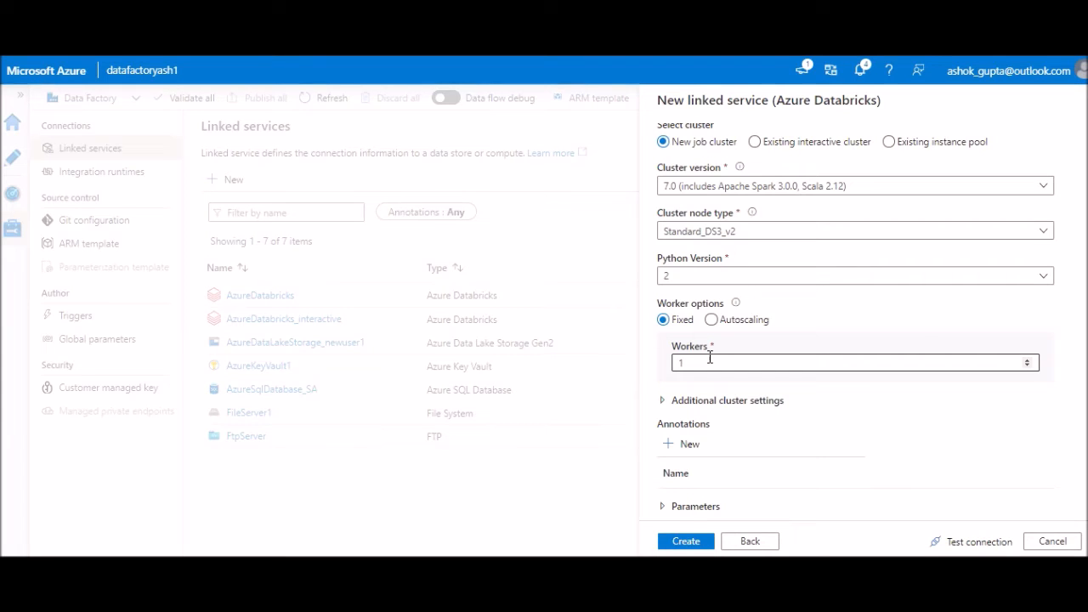
pyautogui.click(789, 359)
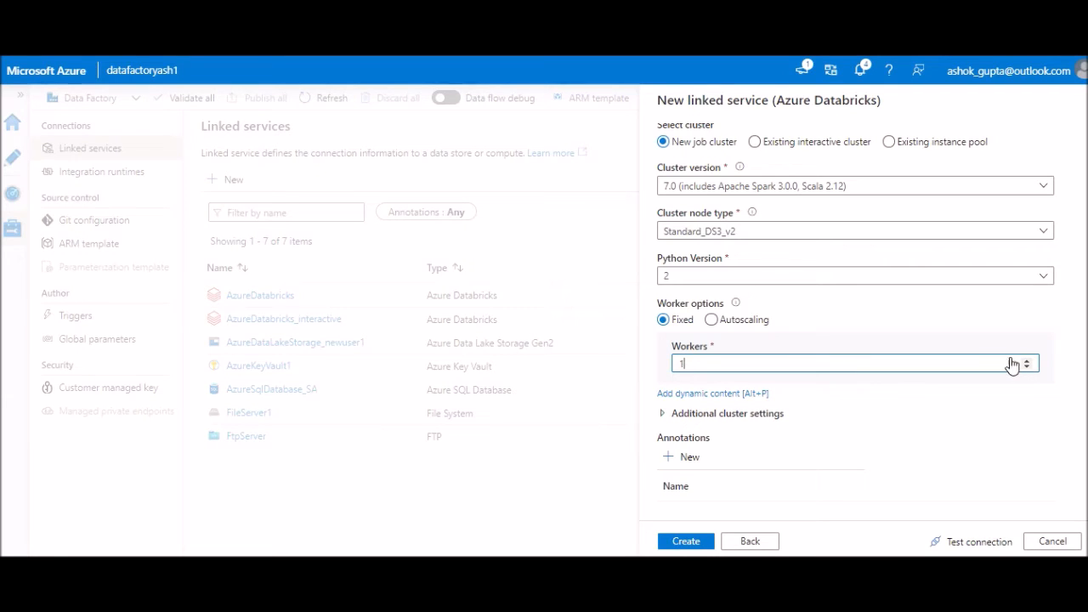
pyautogui.scroll(-1, 855, 323)
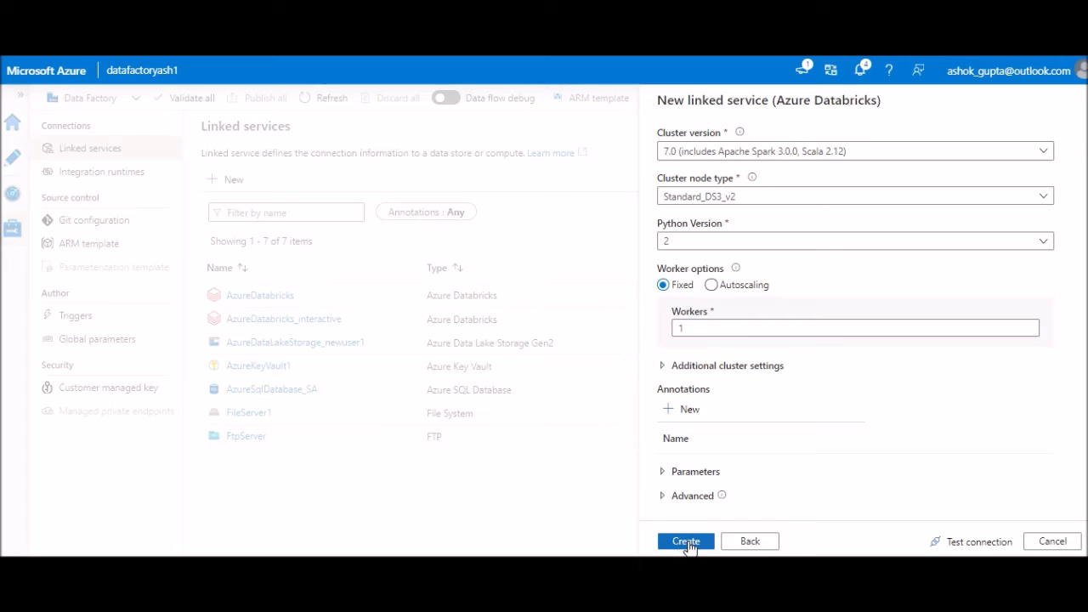
pyautogui.scroll(1, 855, 323)
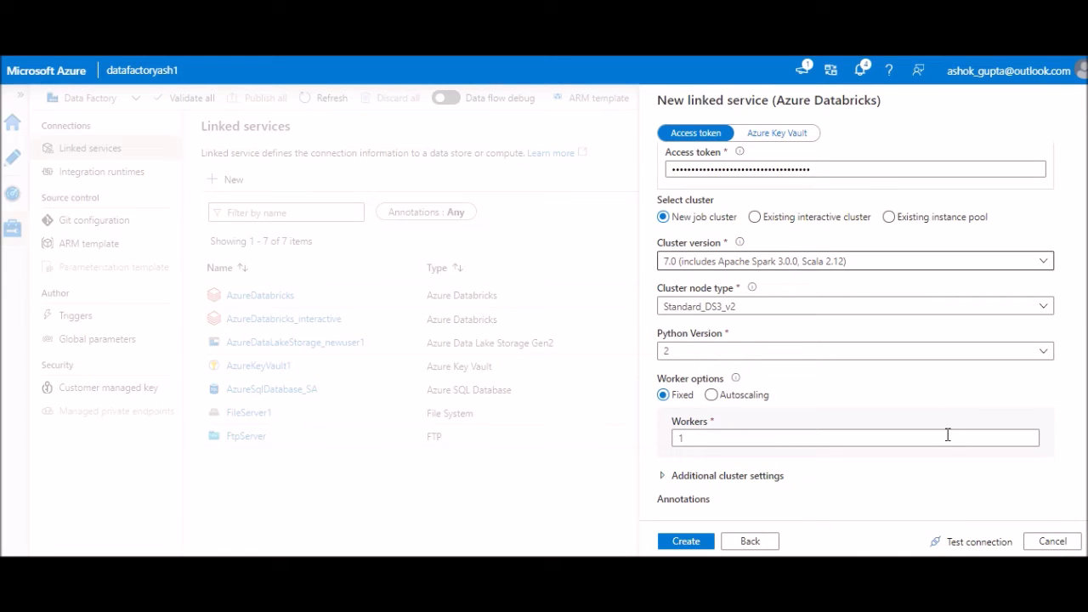
pyautogui.click(1053, 541)
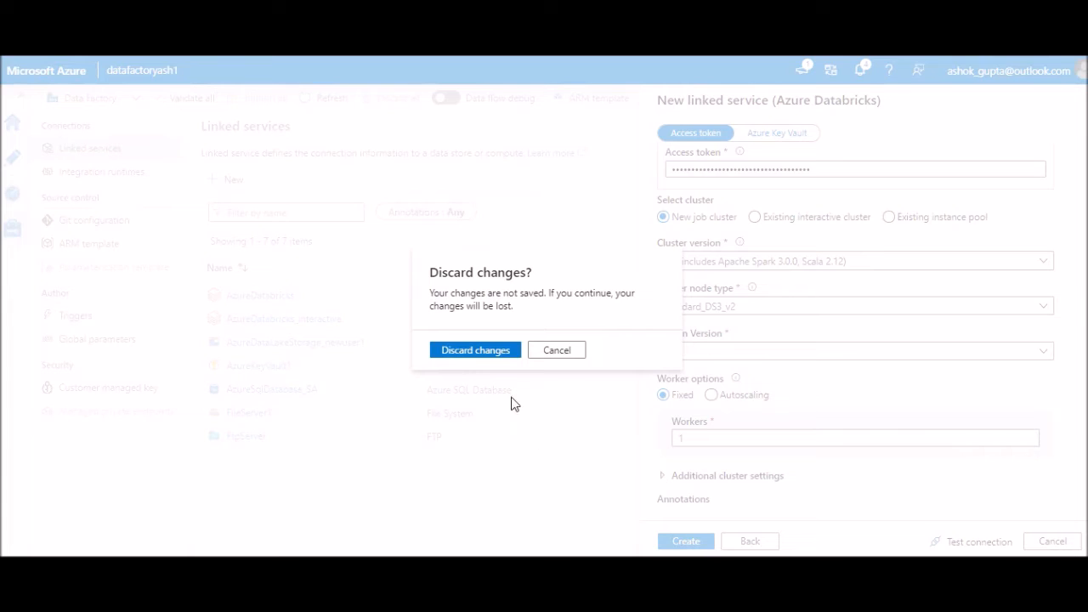
pyautogui.click(468, 352)
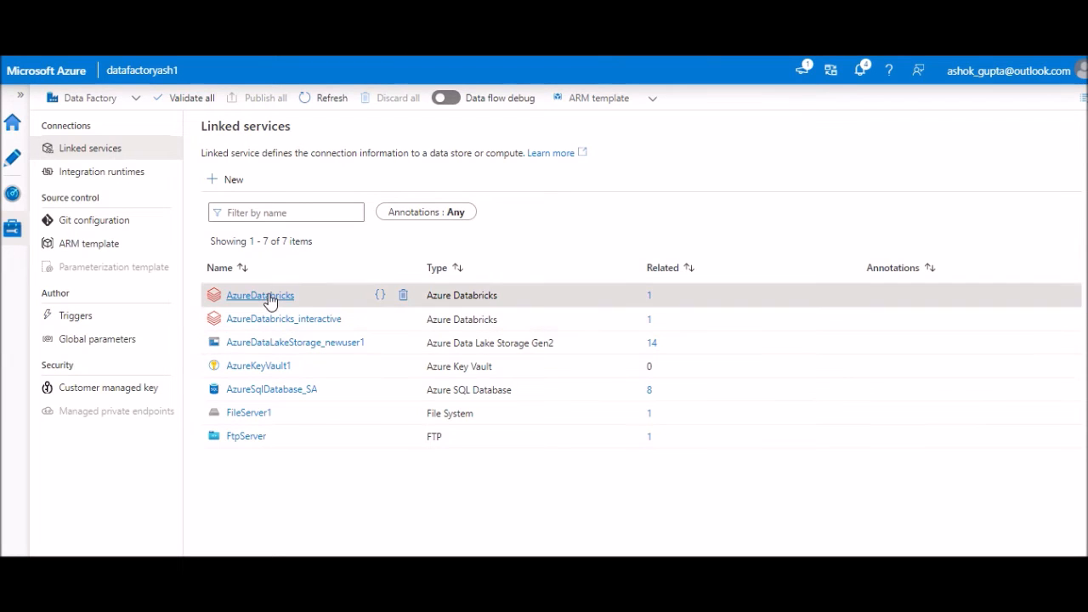
# - Open the existing AzureDatabricks linked service and examine its workspace, authentication and cluster settings
pyautogui.click(267, 297)
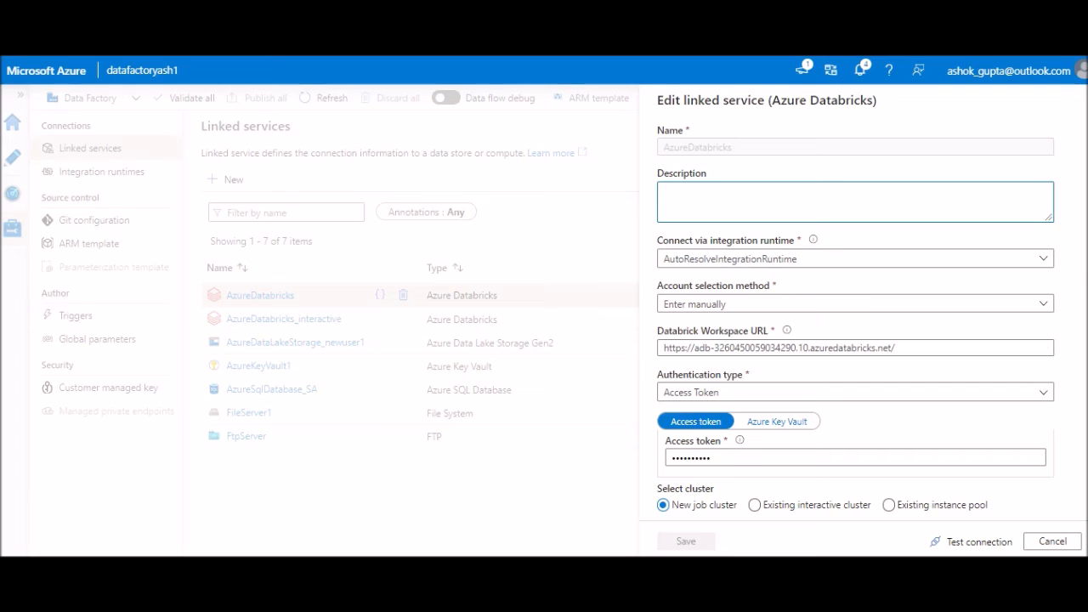
pyautogui.scroll(-1, 855, 340)
pyautogui.scroll(-3, 1080, 430)
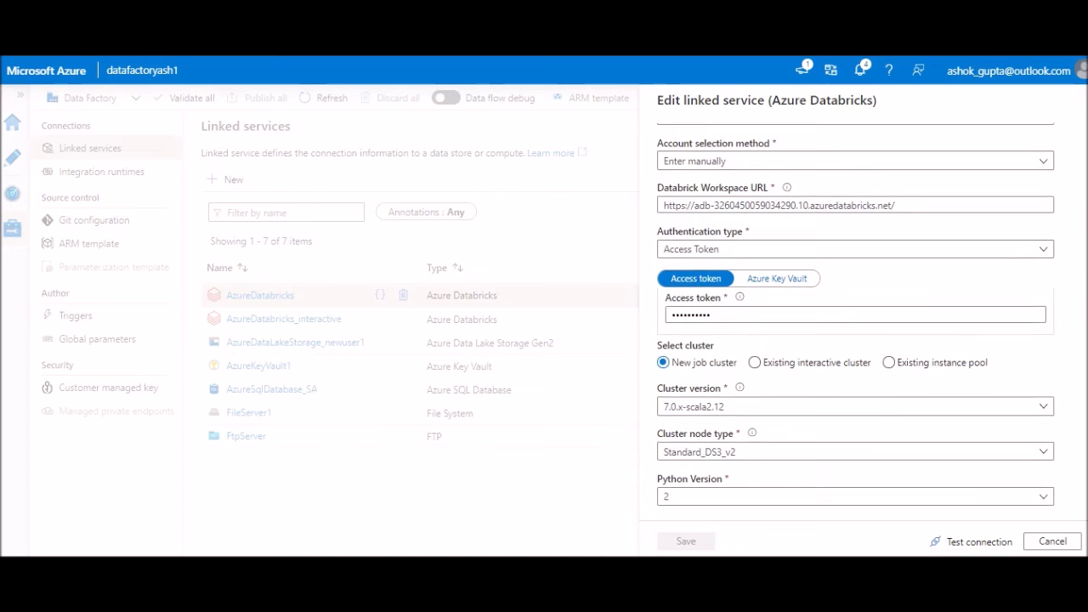
# - Close the current linked service and open AzureDatabricks_interactive to examine its connection and cluster settings
pyautogui.click(1053, 542)
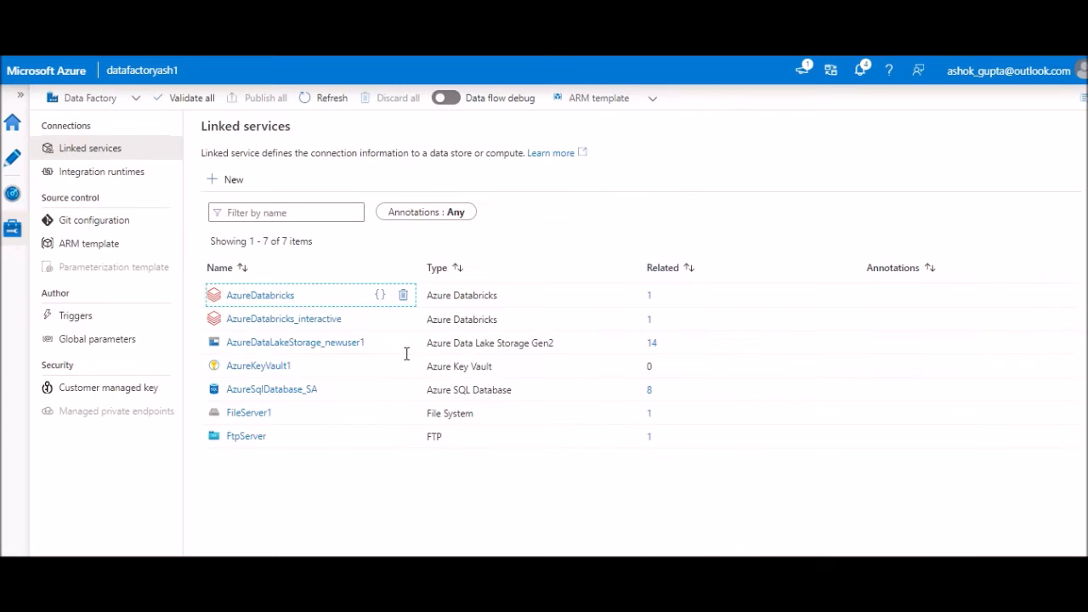
pyautogui.click(282, 319)
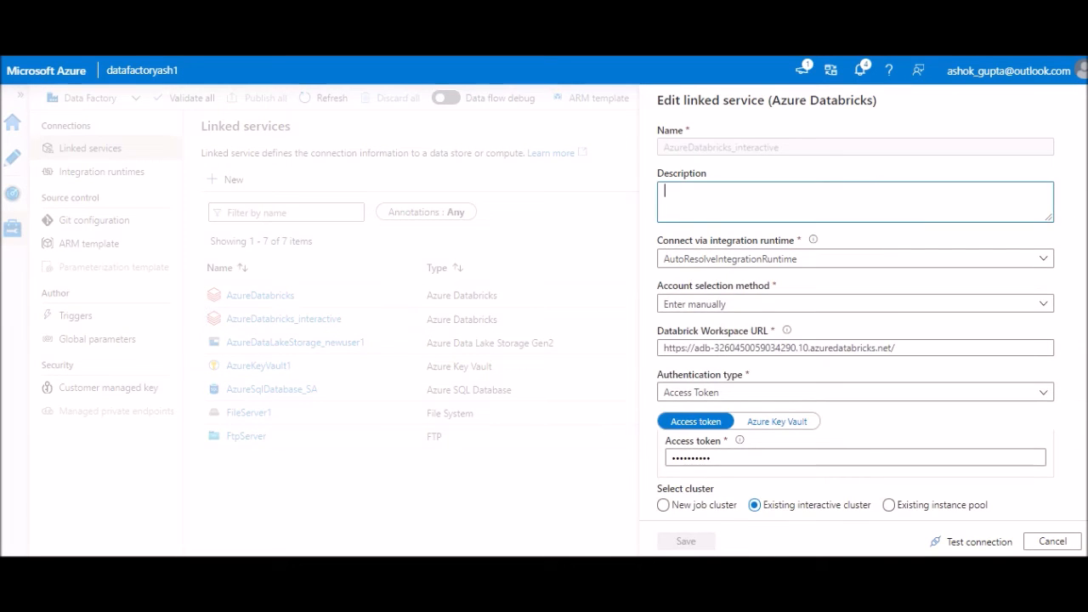
pyautogui.scroll(-3, 855, 340)
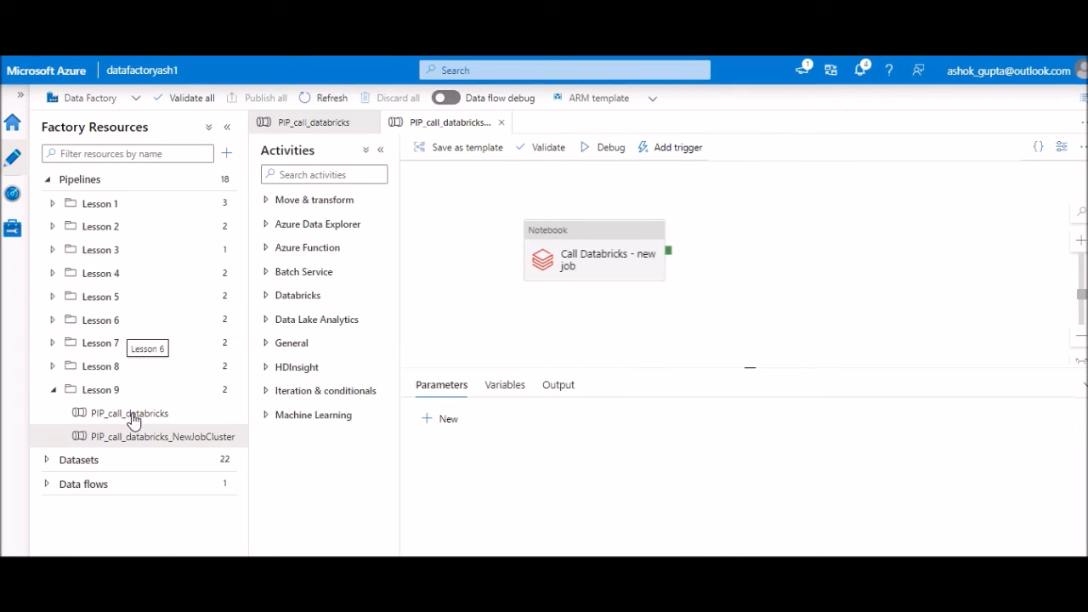
# - Search the activities for databri, and choose AzureDatabricks as the linked service of the Call Databricks - new job notebook activity
pyautogui.click(327, 174)
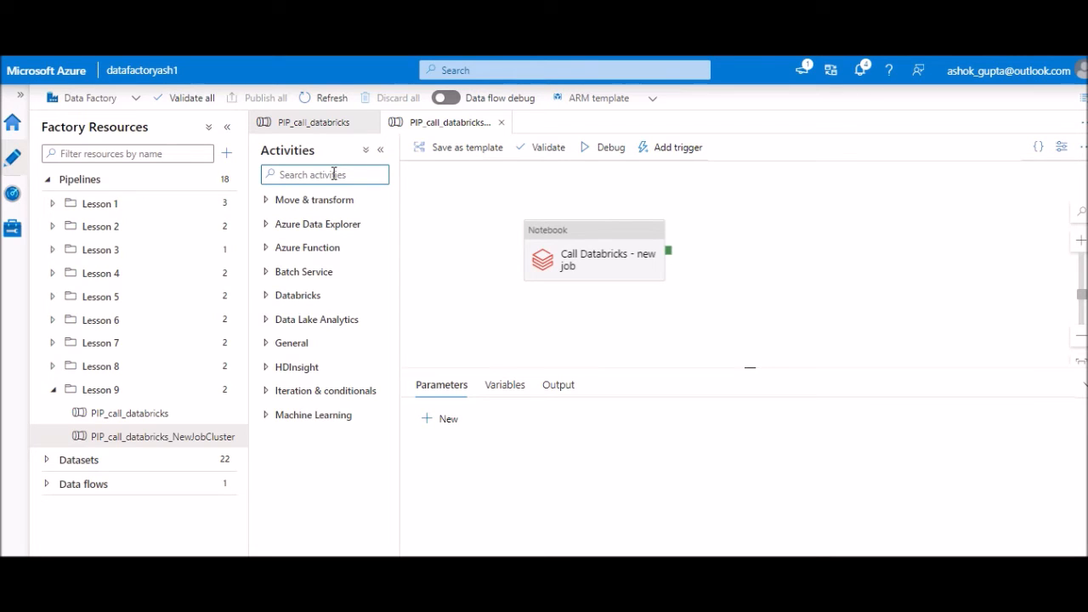
pyautogui.write('databri')
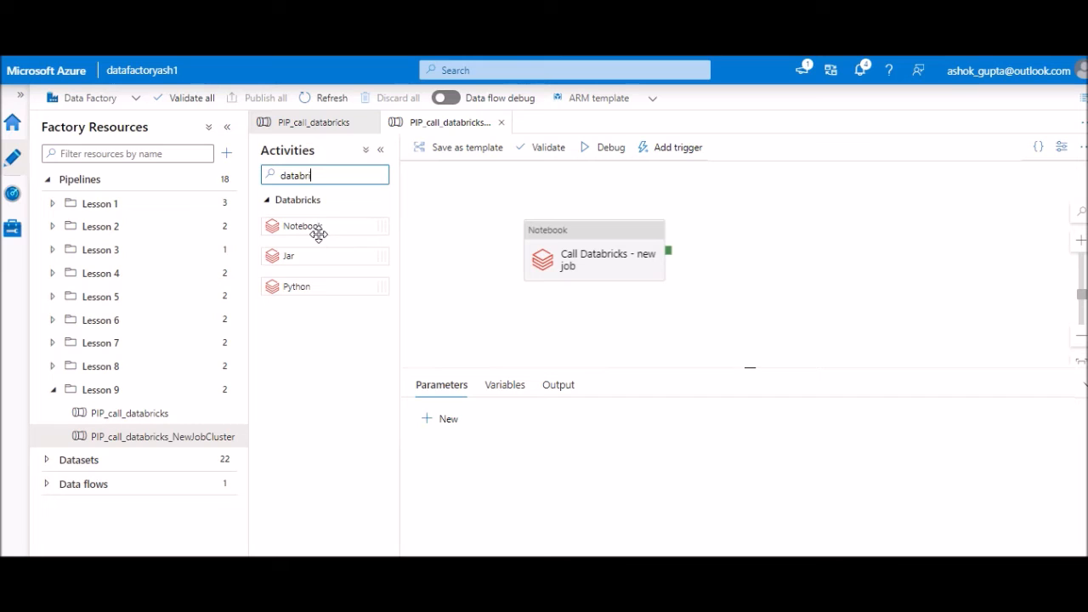
pyautogui.click(585, 227)
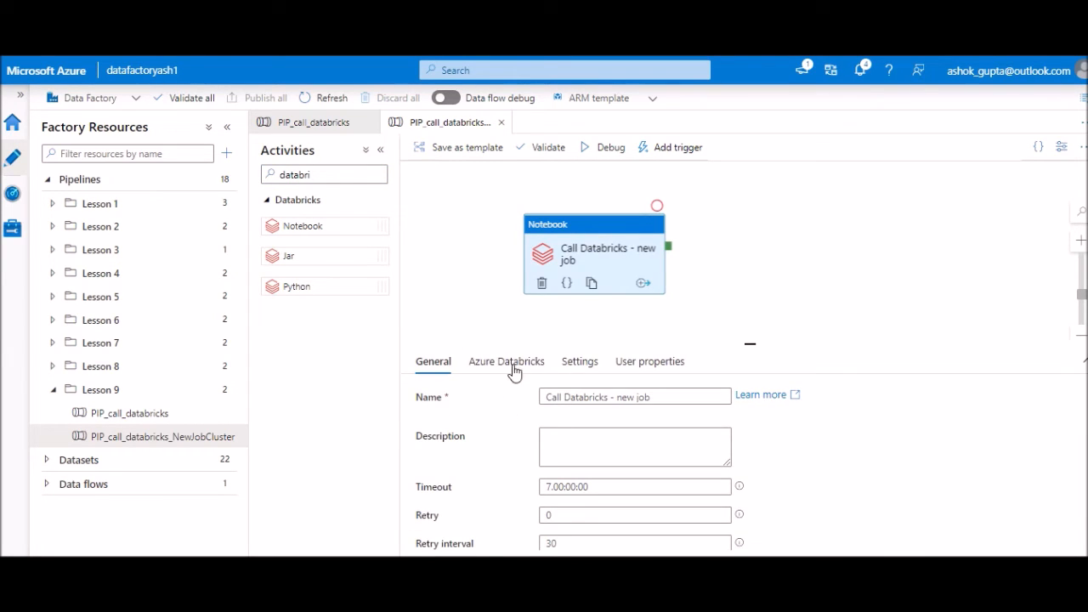
pyautogui.click(510, 374)
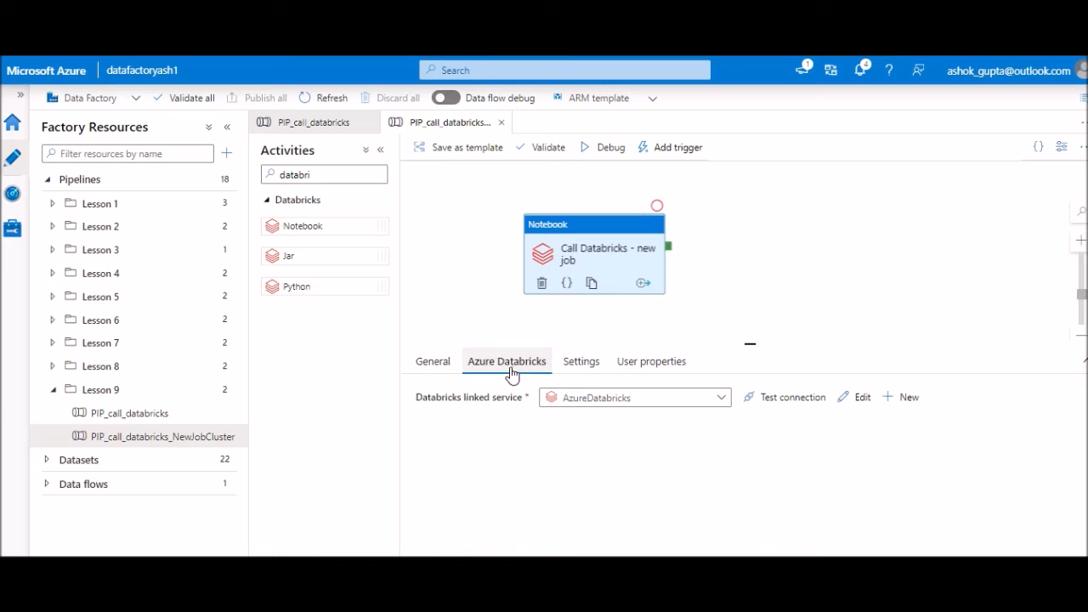
pyautogui.click(723, 401)
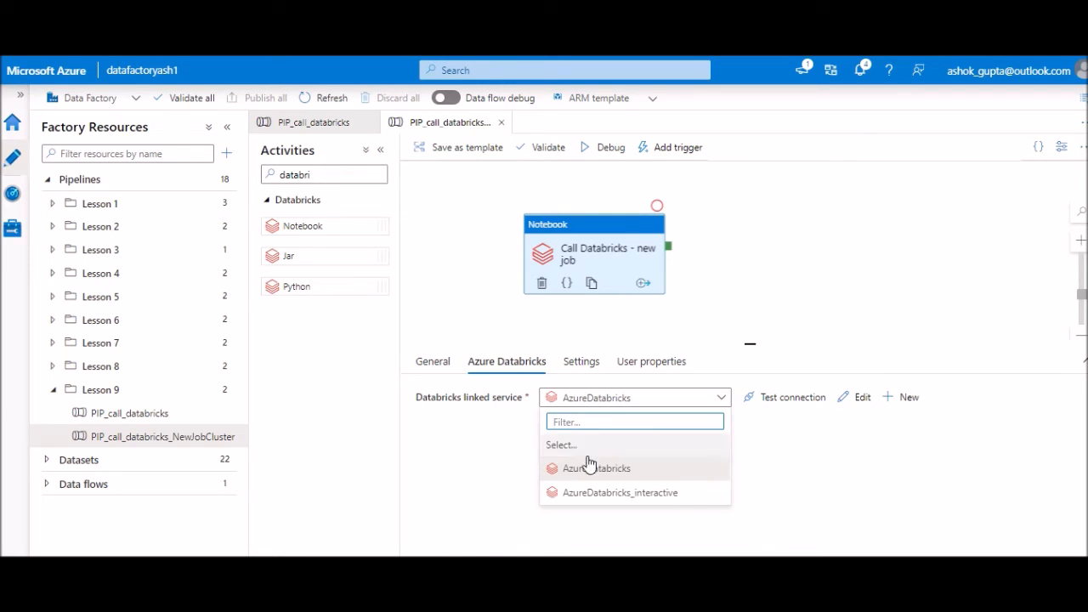
pyautogui.click(590, 470)
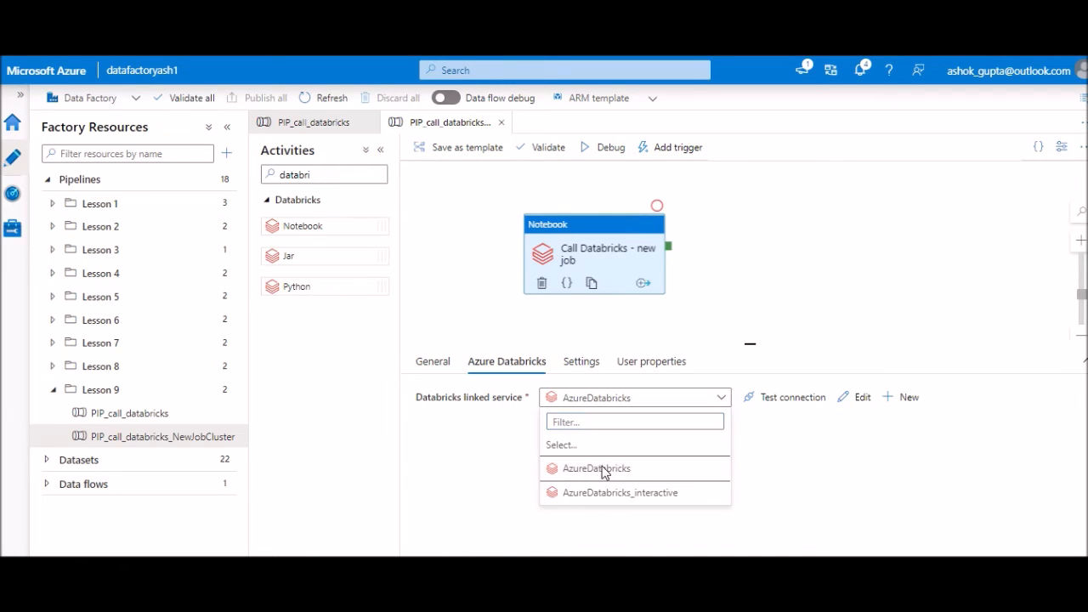
# - Browse the Databricks workspace for the activity's notebook path and choose Sample in the dev folder
pyautogui.click(580, 364)
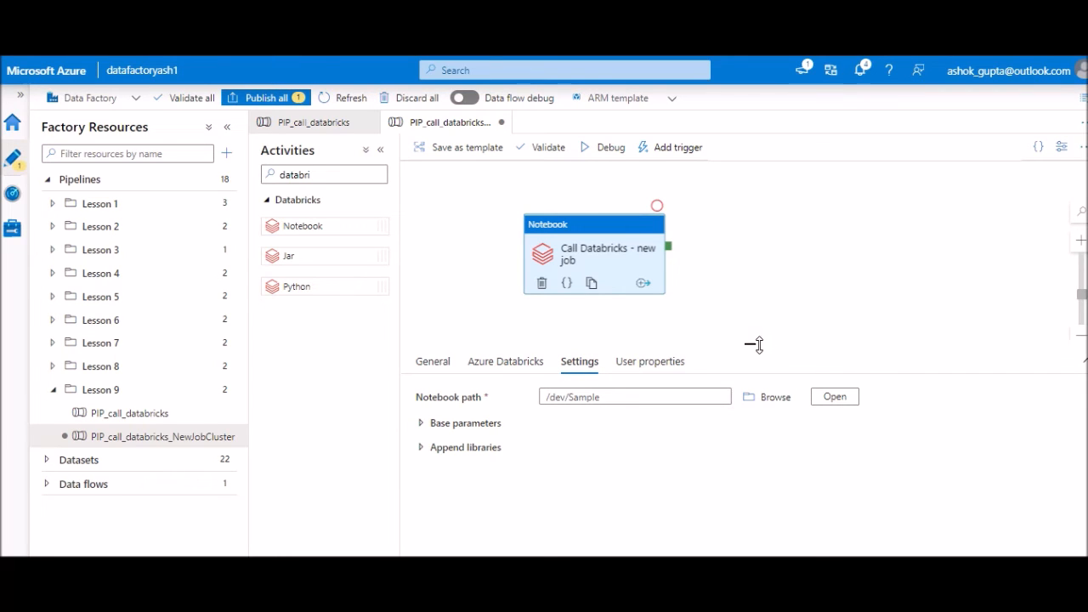
pyautogui.moveTo(751, 337); pyautogui.dragTo(753, 297)
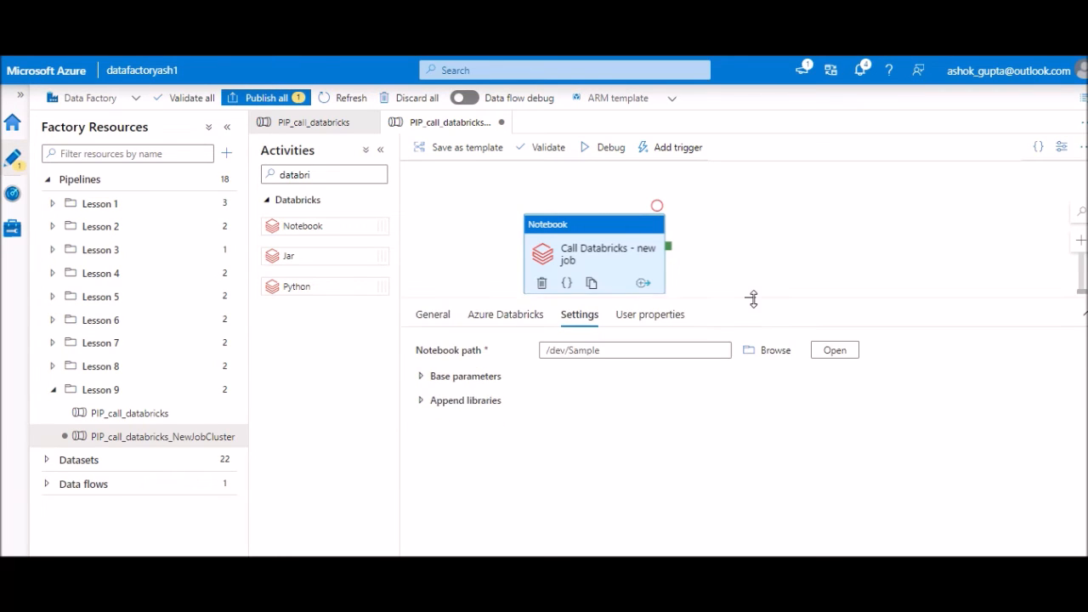
pyautogui.click(772, 352)
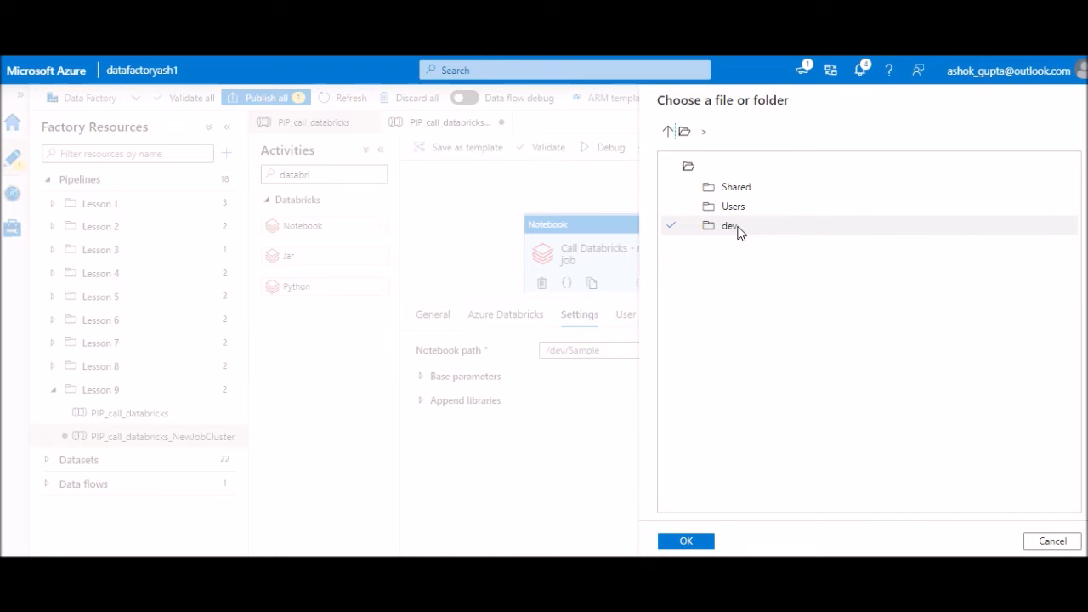
pyautogui.click(731, 226)
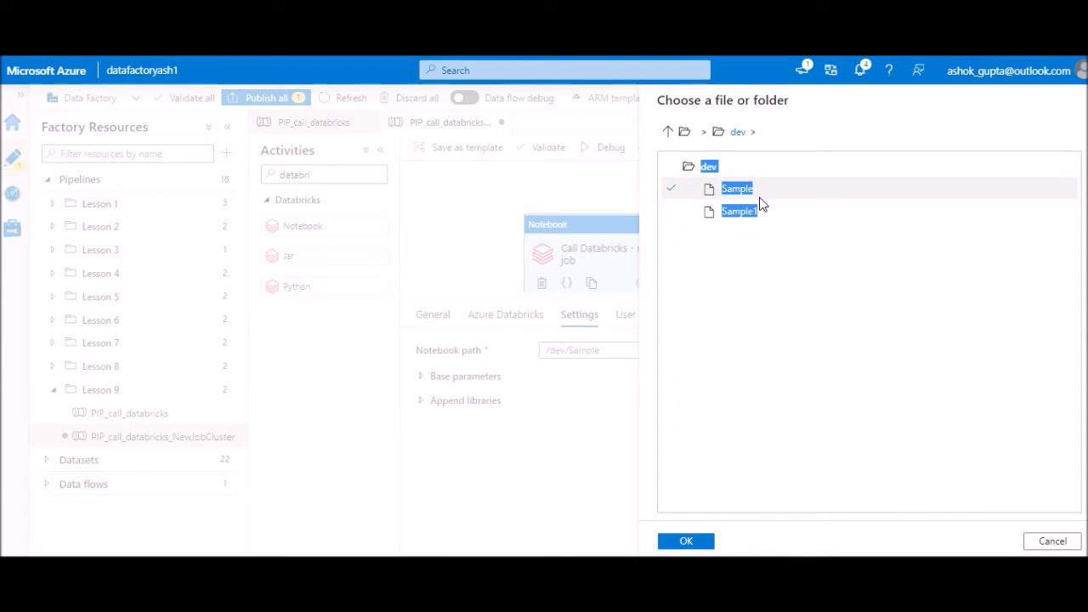
pyautogui.click(737, 195)
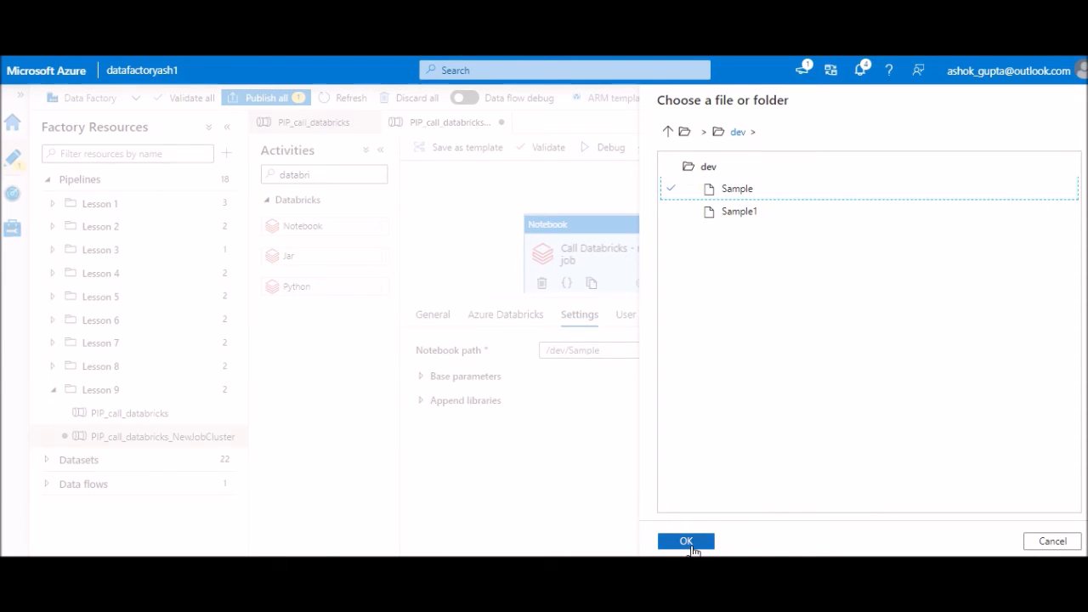
pyautogui.click(692, 548)
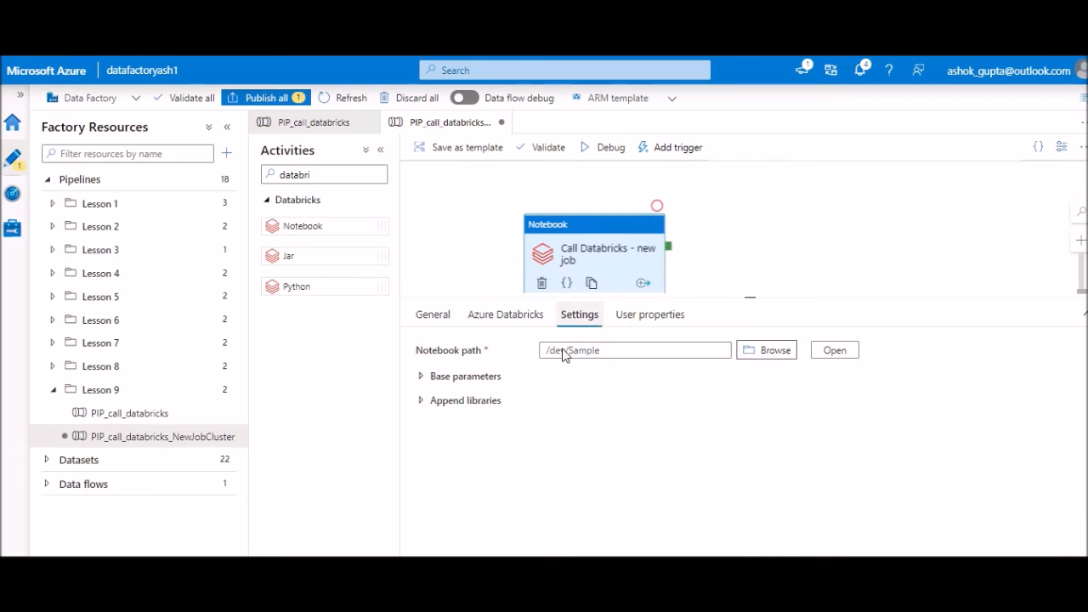
# - Expand the notebook activity's base parameters and examine the name and value of the Id parameter
pyautogui.click(419, 379)
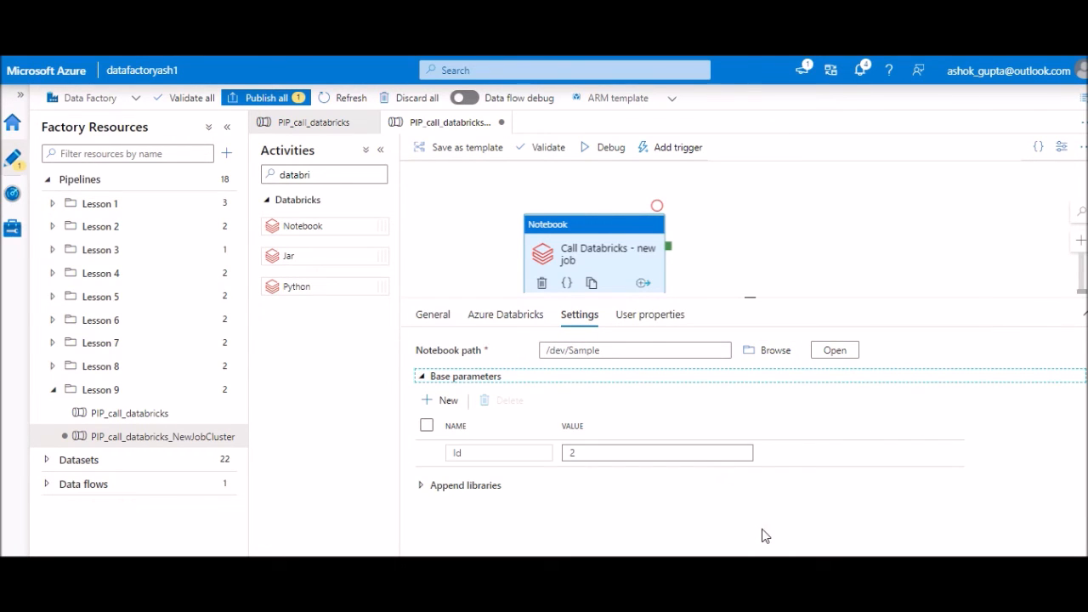
pyautogui.doubleClick(454, 457)
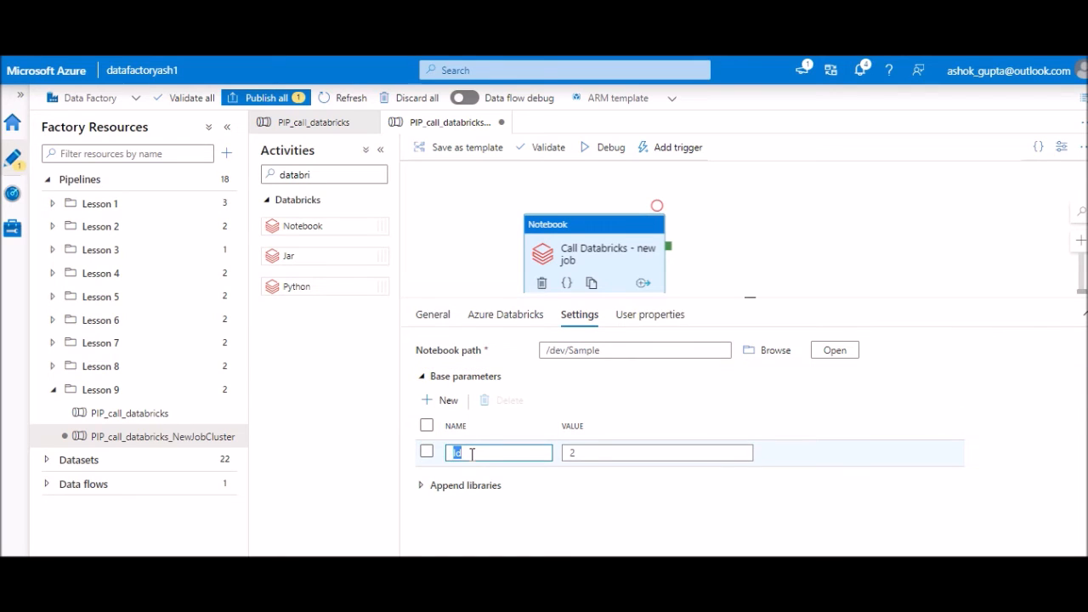
pyautogui.click(472, 453)
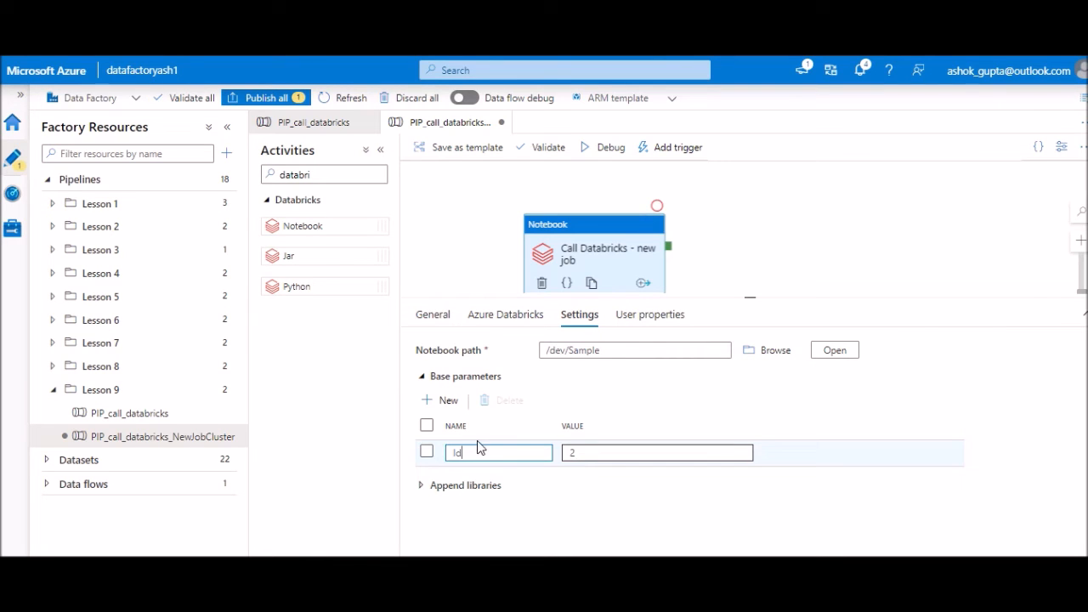
pyautogui.press('Tab')
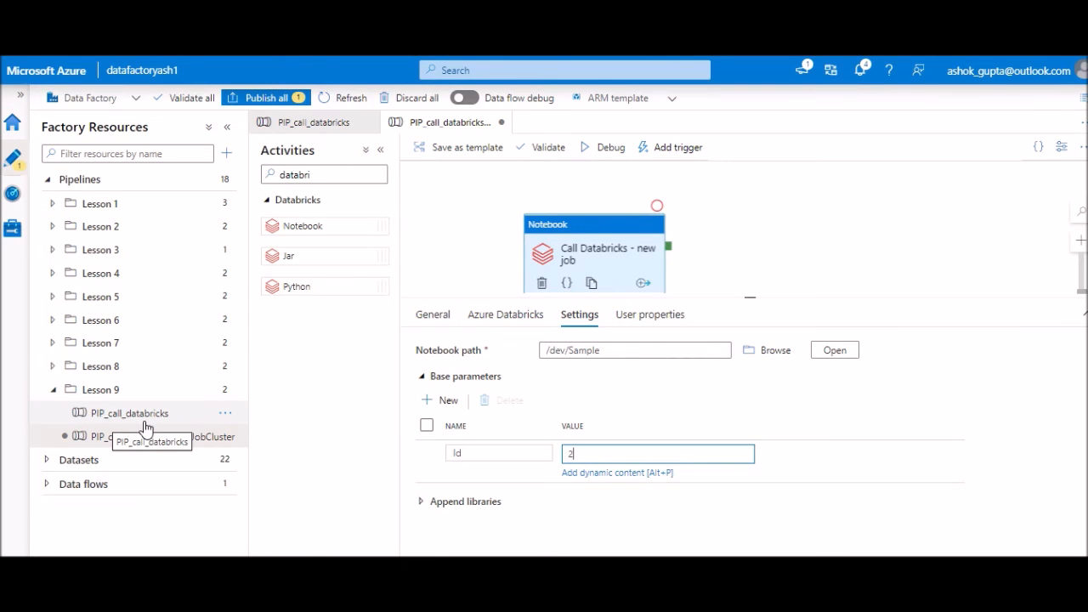
# - Open the PIP_call_databricks pipeline and examine the linked service, notebook path and base parameters of its Databricks - Interactive activity
pyautogui.click(145, 420)
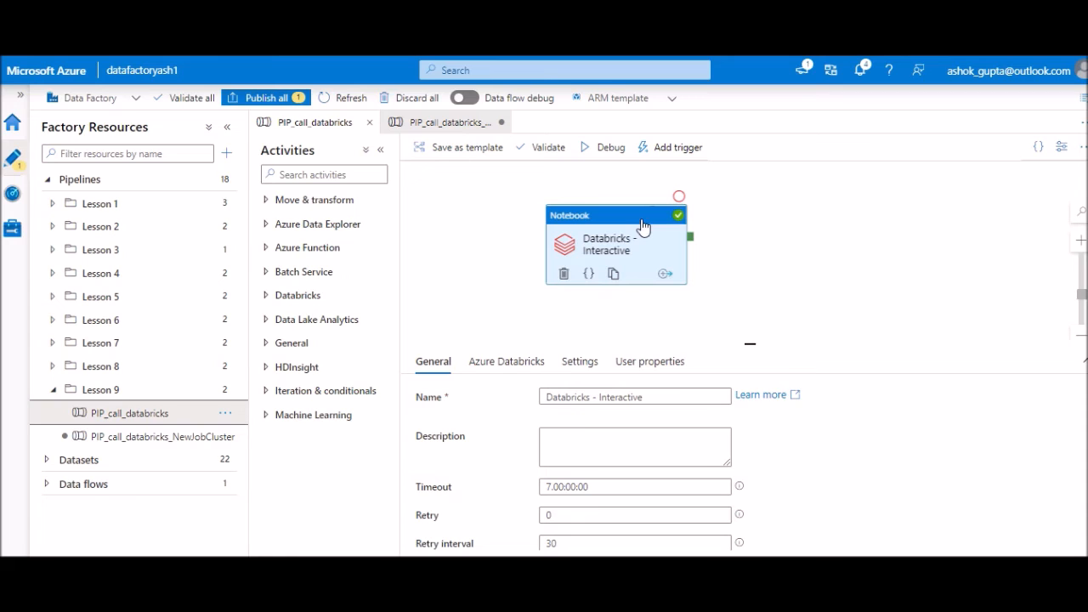
pyautogui.click(509, 369)
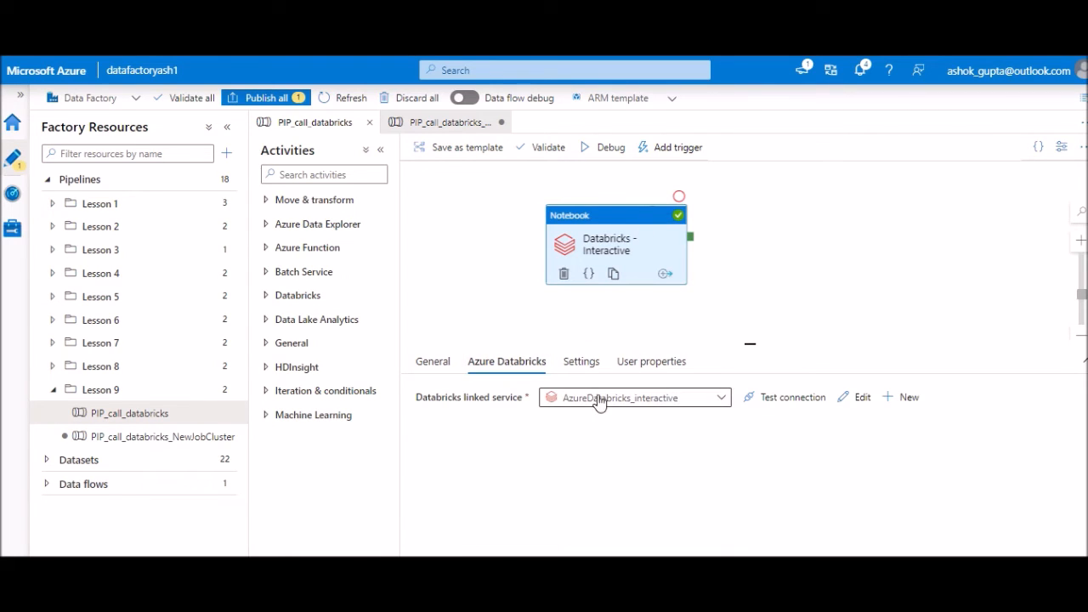
pyautogui.click(582, 365)
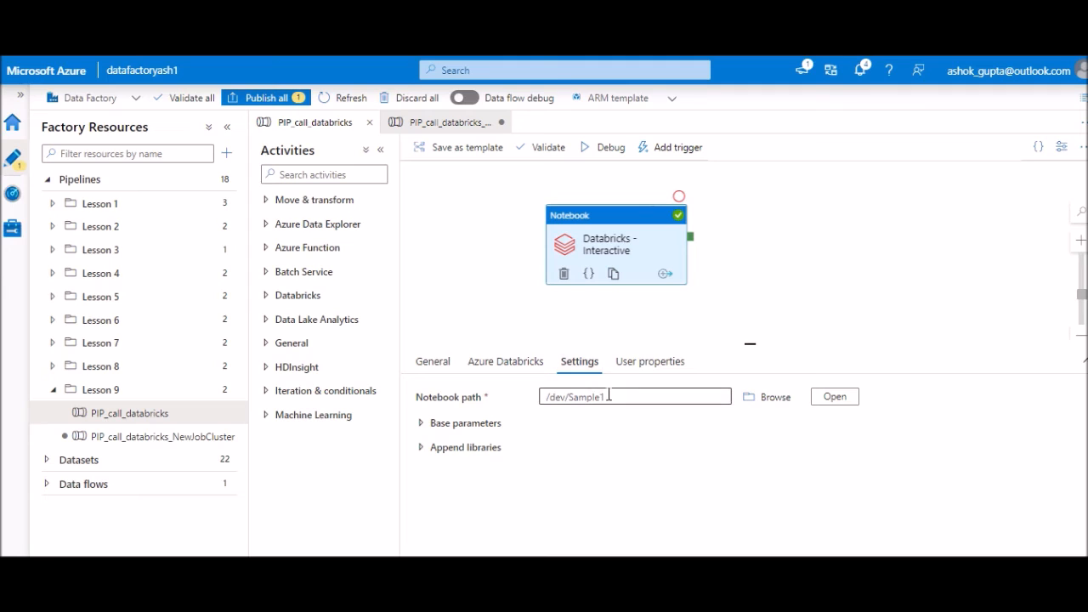
pyautogui.click(422, 430)
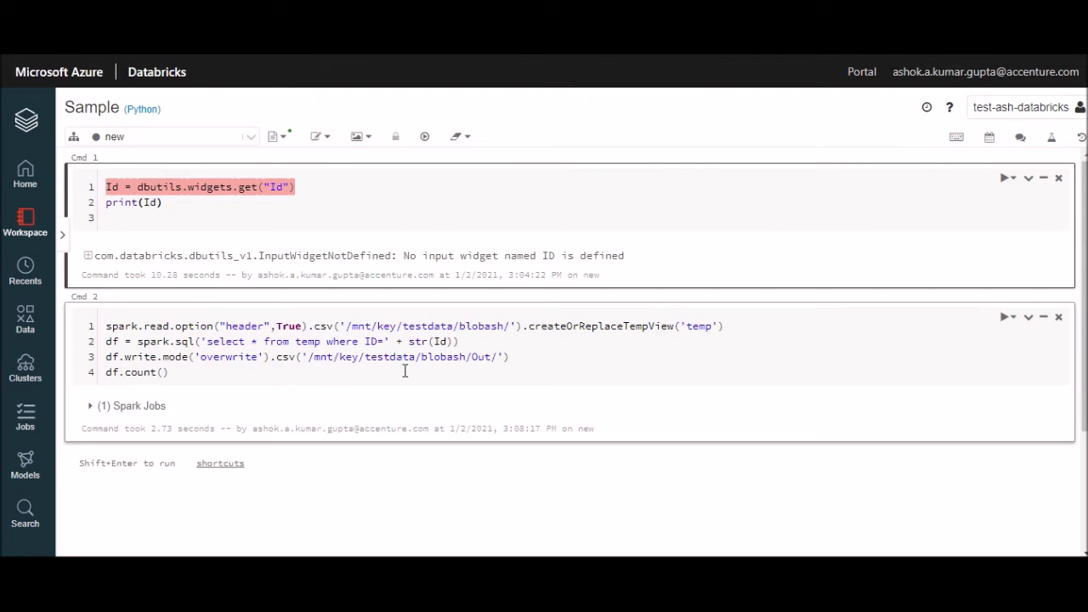
# - In the Databricks Sample notebook, examine how the first cell reads the Id parameter with dbutils.widgets.get
pyautogui.click(407, 347)
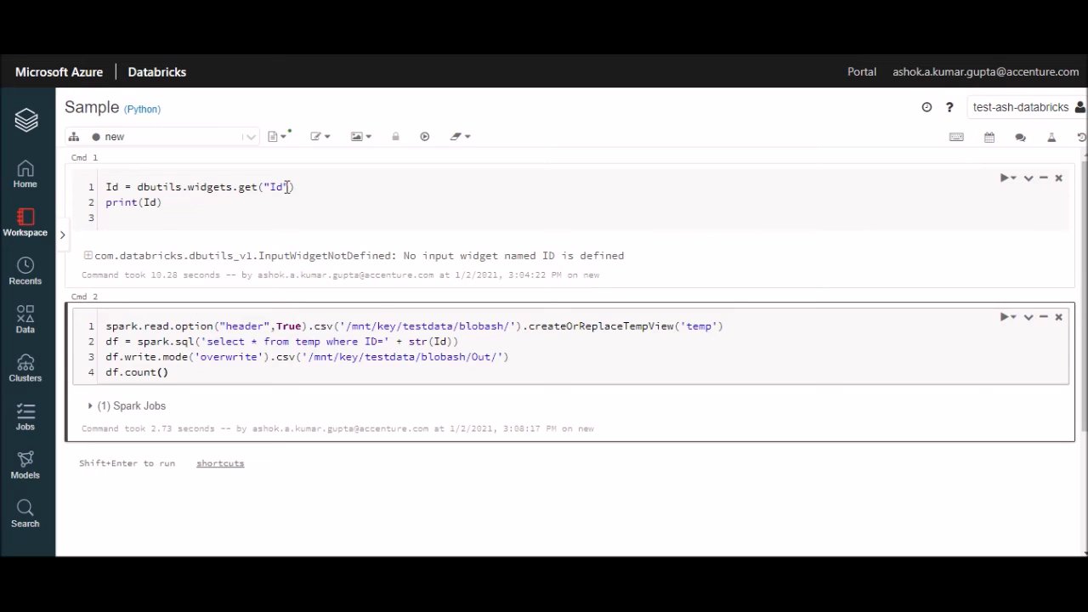
pyautogui.click(104, 186)
pyautogui.click(132, 188)
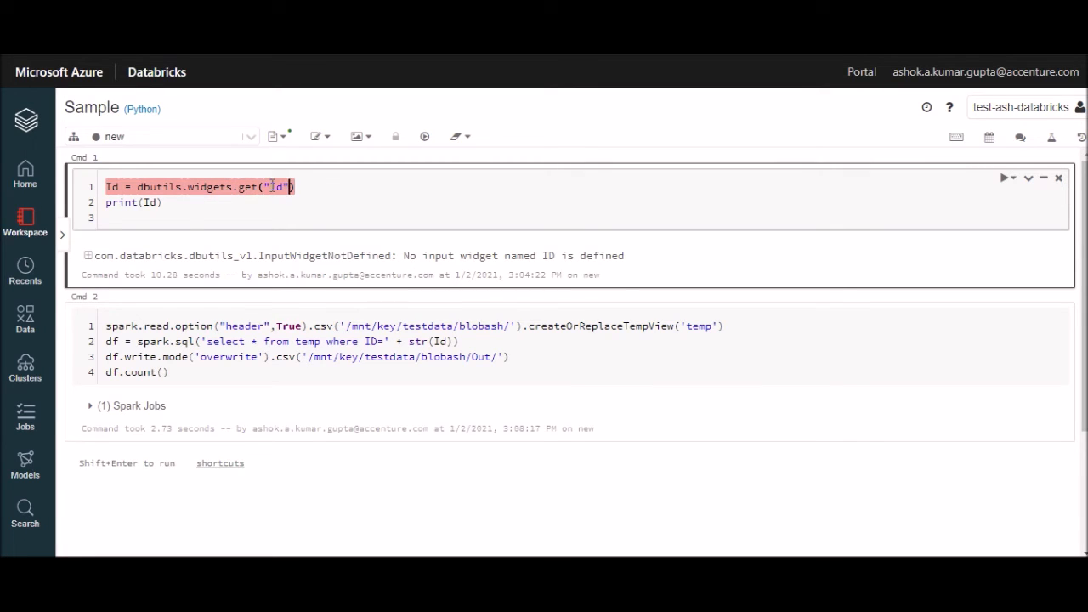
pyautogui.moveTo(270, 186); pyautogui.dragTo(283, 187)
pyautogui.click(340, 214)
pyautogui.moveTo(108, 186); pyautogui.dragTo(124, 187)
pyautogui.click(170, 186)
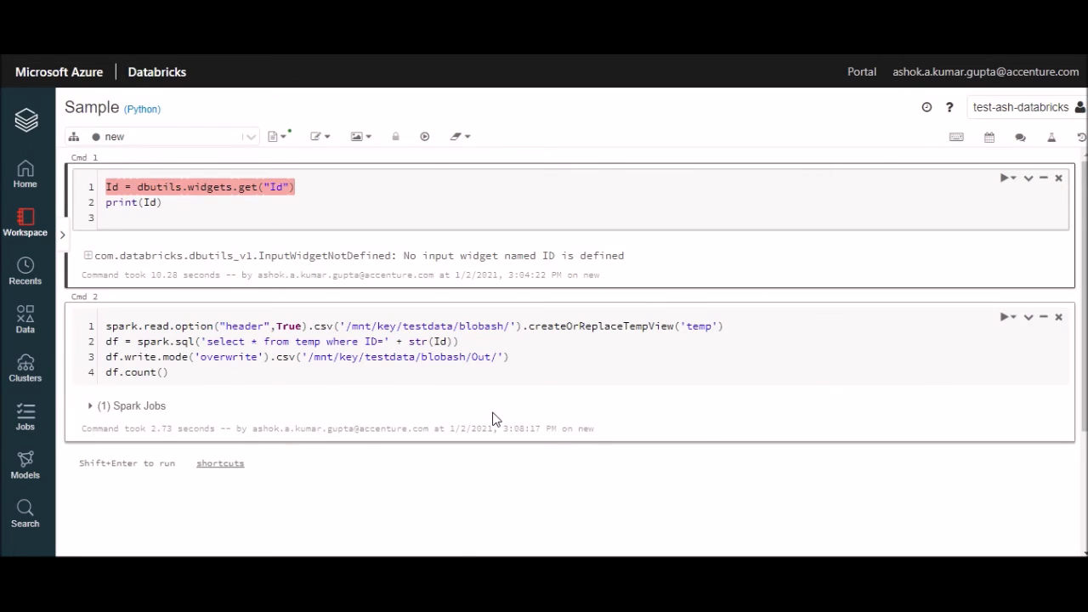
# - Examine the input CSV path and temporary view in the second cell of the Sample notebook
pyautogui.click(395, 338)
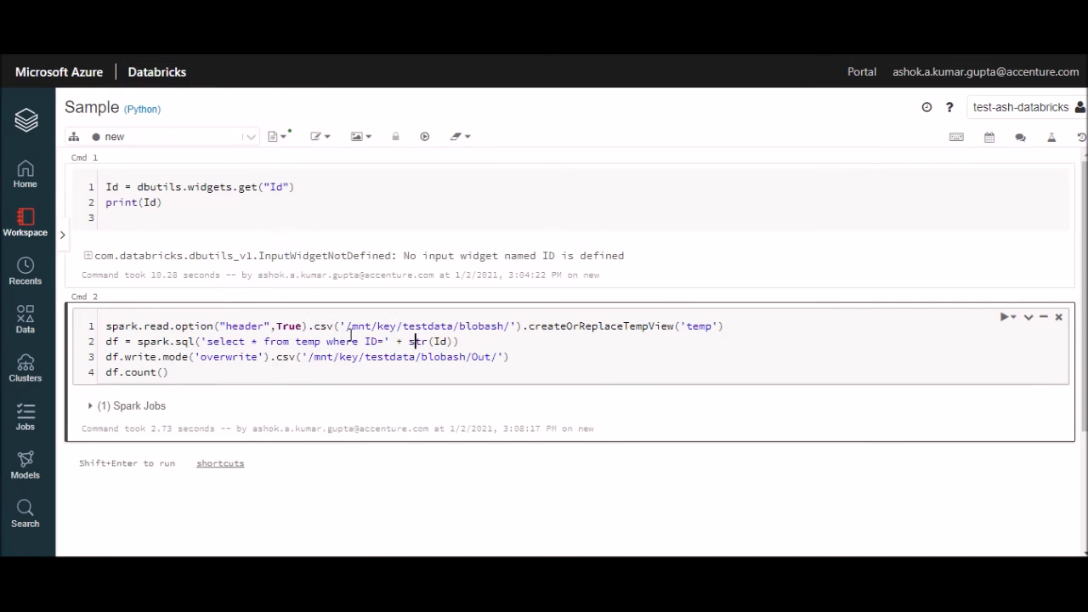
pyautogui.moveTo(347, 326); pyautogui.dragTo(506, 324)
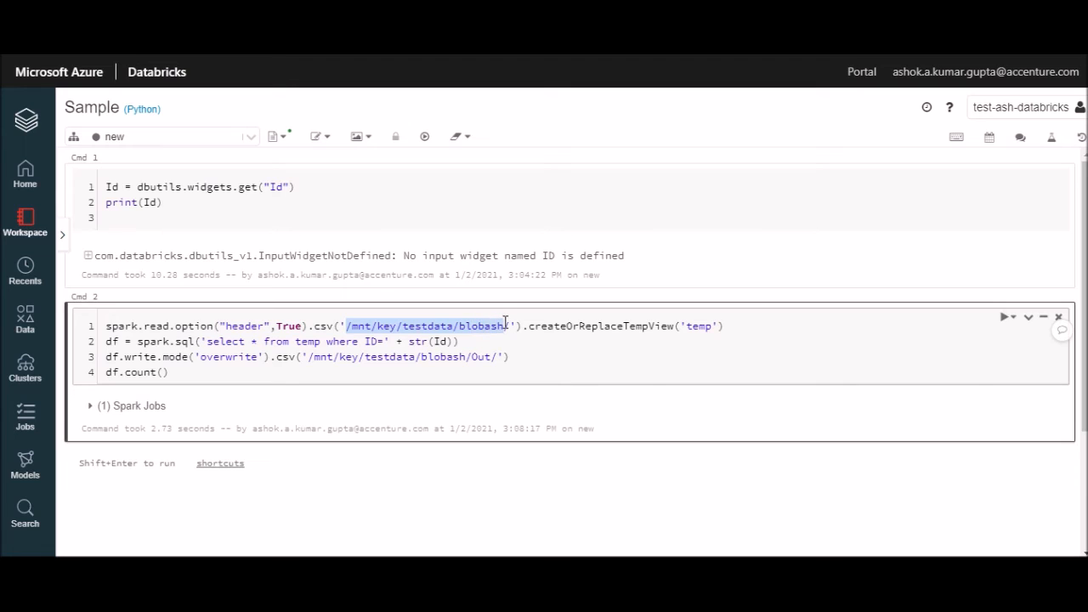
pyautogui.click(505, 324)
pyautogui.click(348, 327)
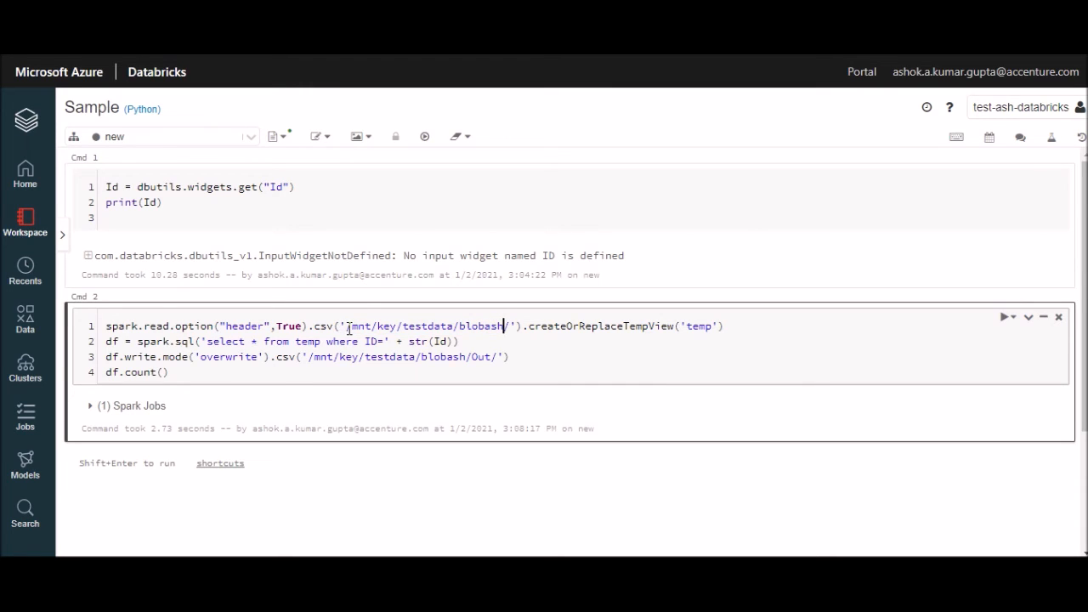
pyautogui.moveTo(365, 328); pyautogui.dragTo(506, 325)
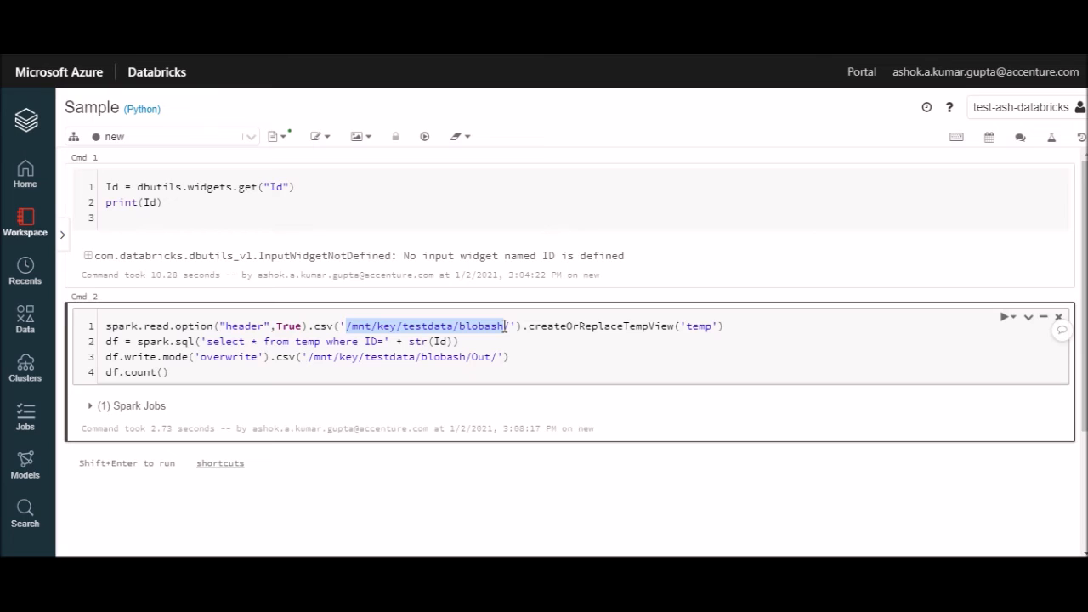
pyautogui.click(566, 338)
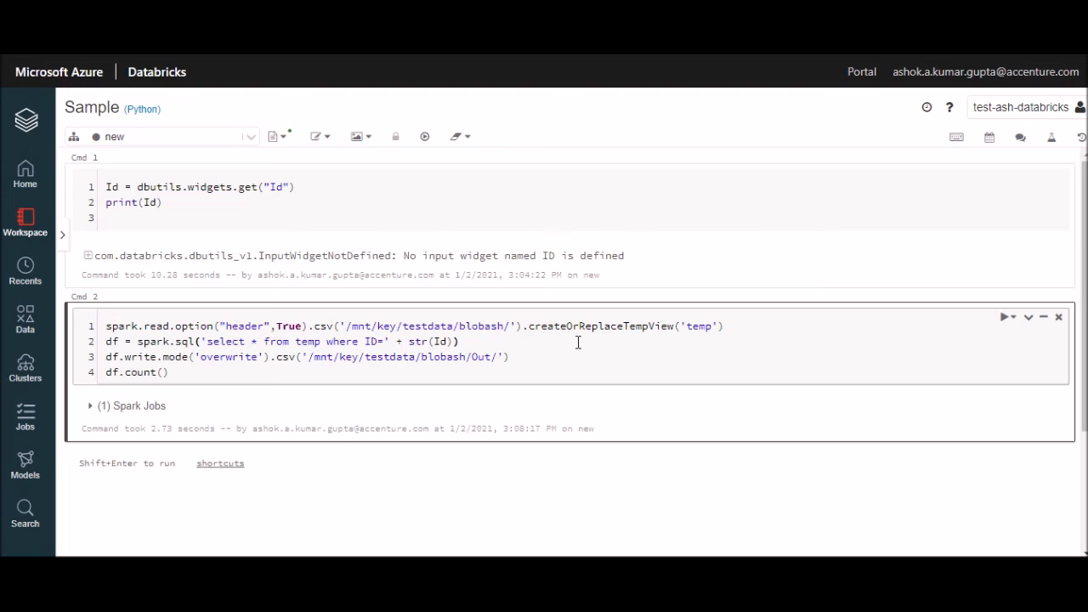
# - Examine the Id filter in the Spark SQL query and the output folder of the CSV write statement
pyautogui.doubleClick(442, 342)
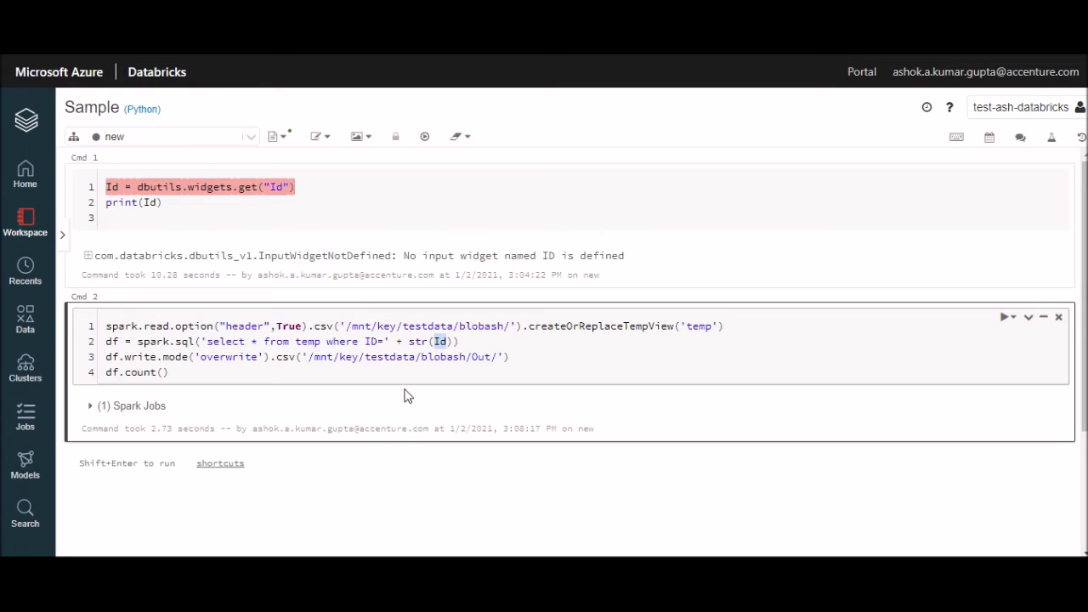
pyautogui.click(443, 349)
pyautogui.doubleClick(482, 359)
pyautogui.click(449, 359)
pyautogui.doubleClick(477, 360)
pyautogui.click(434, 361)
# - Open the Sample1 notebook from the dev workspace folder and examine its CSV output path
pyautogui.click(19, 221)
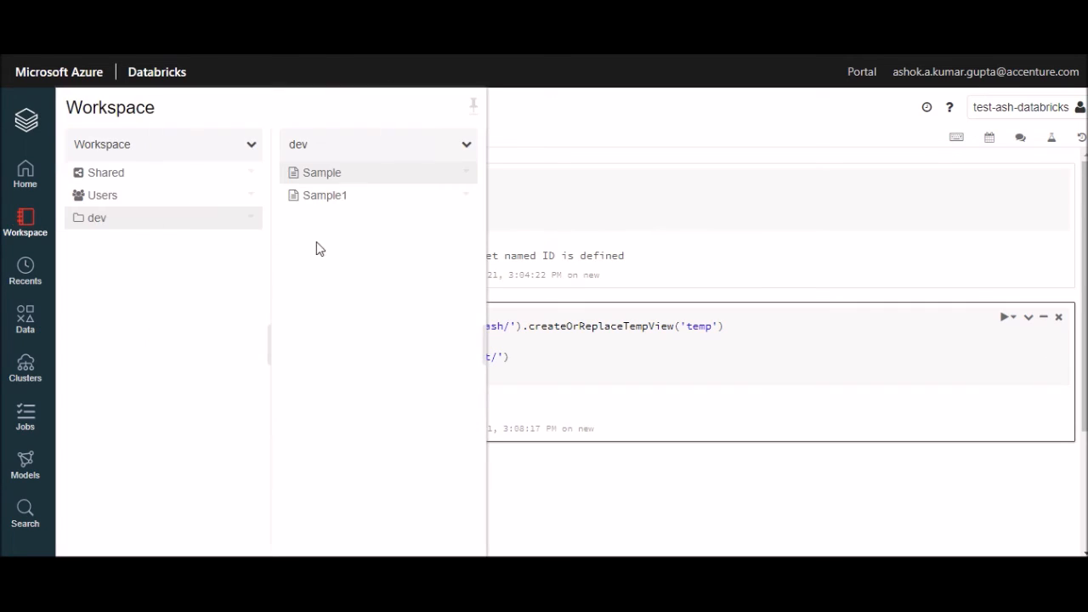
pyautogui.click(338, 200)
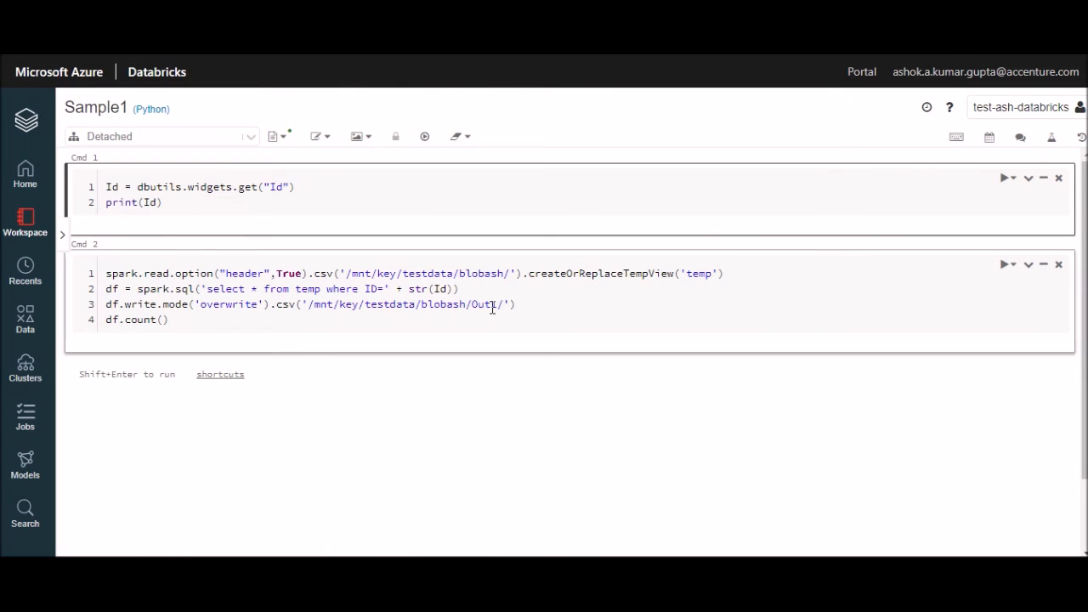
pyautogui.click(492, 308)
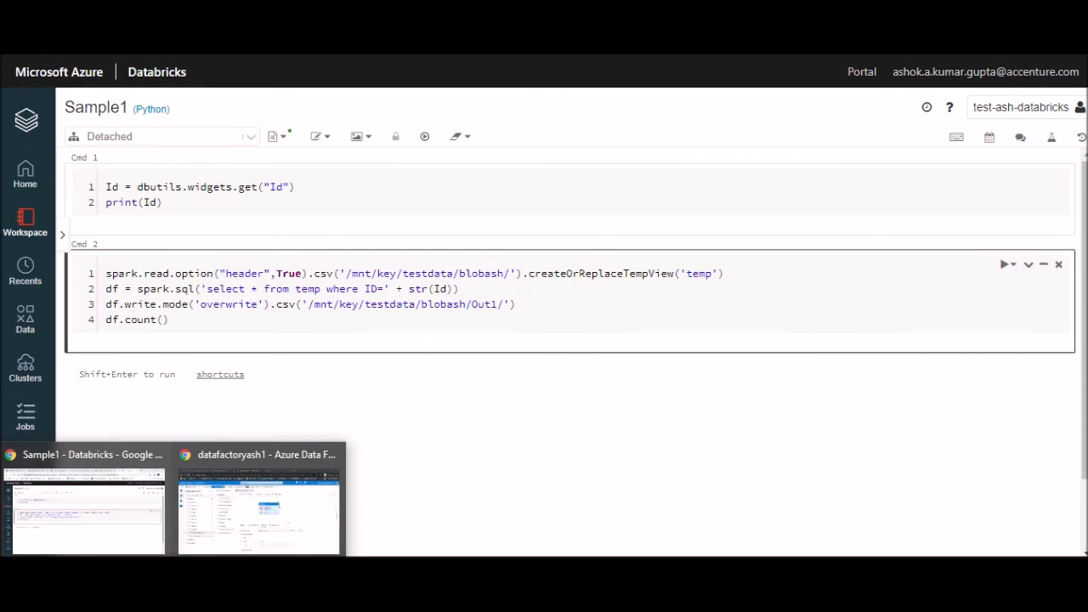
# - Switch to Azure Data Factory and start debug runs of the PIP_call_databricks and PIP_call_databricks_NewJobCluster pipelines
pyautogui.click(255, 510)
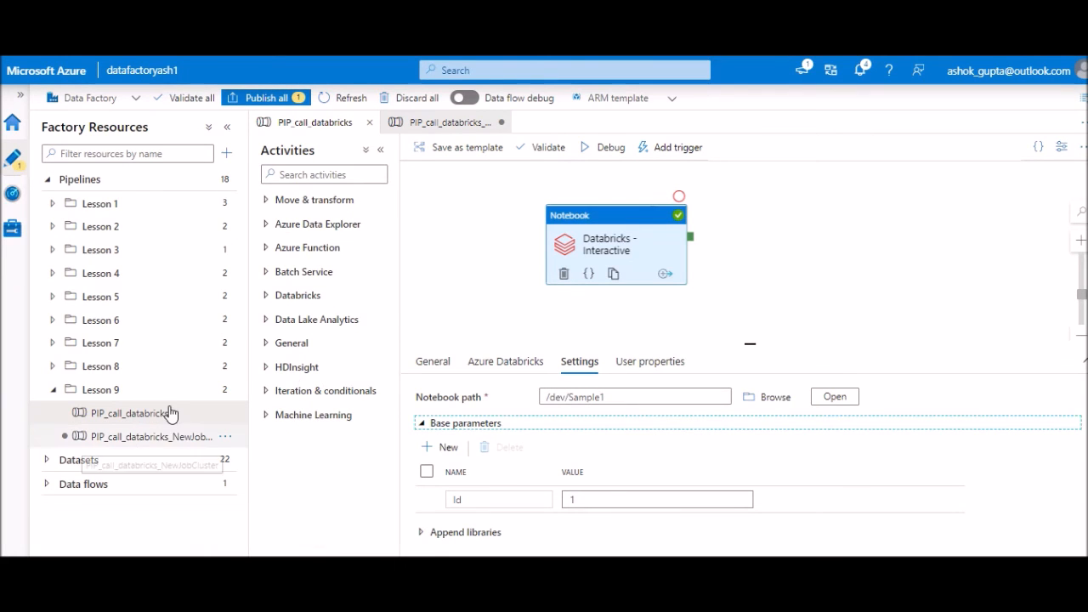
pyautogui.click(613, 149)
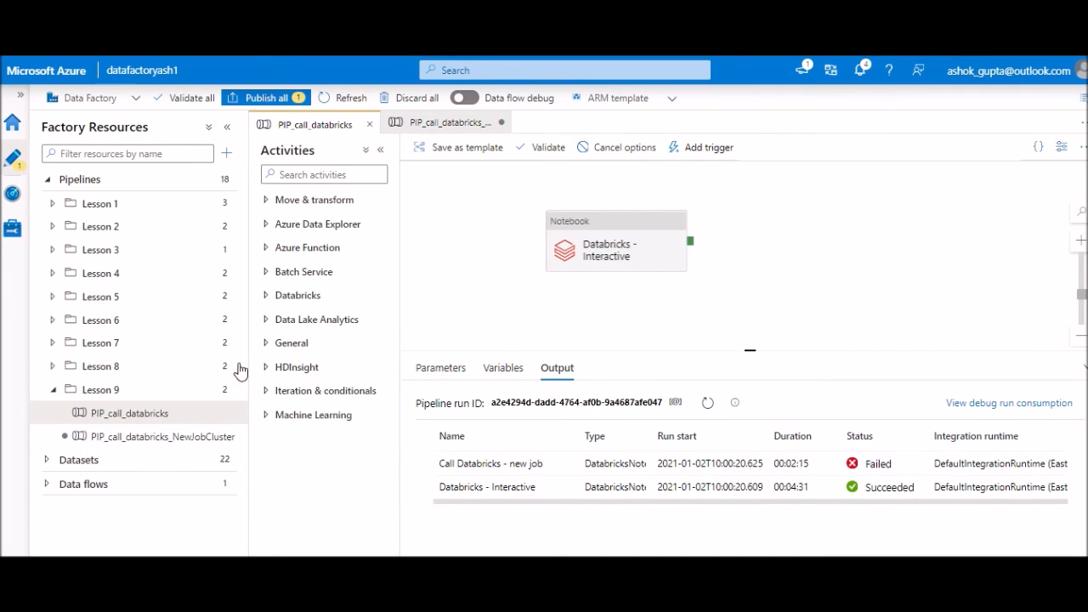
pyautogui.click(151, 438)
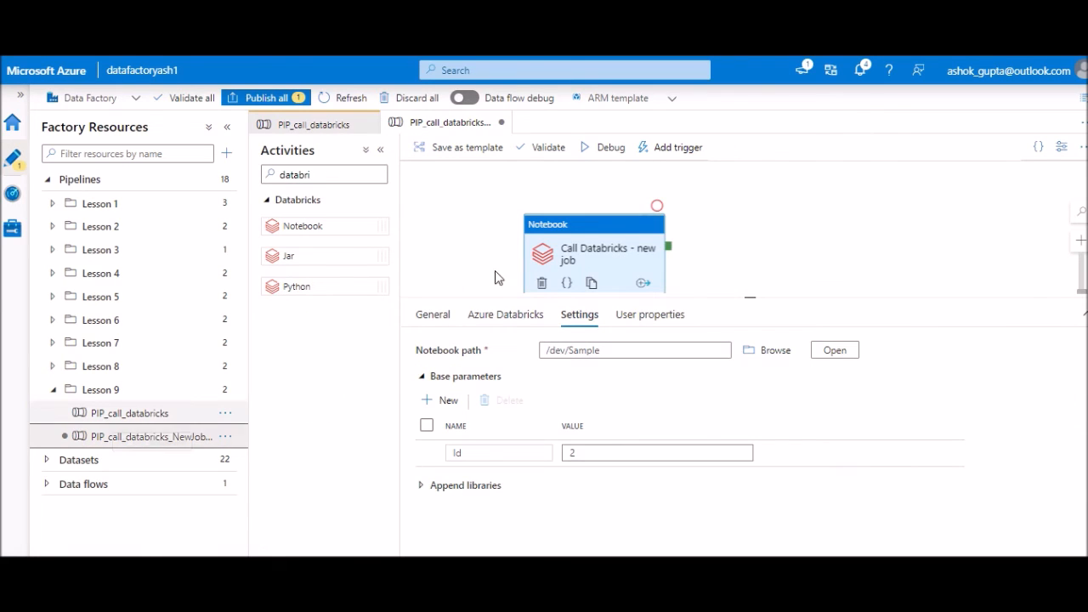
pyautogui.click(609, 158)
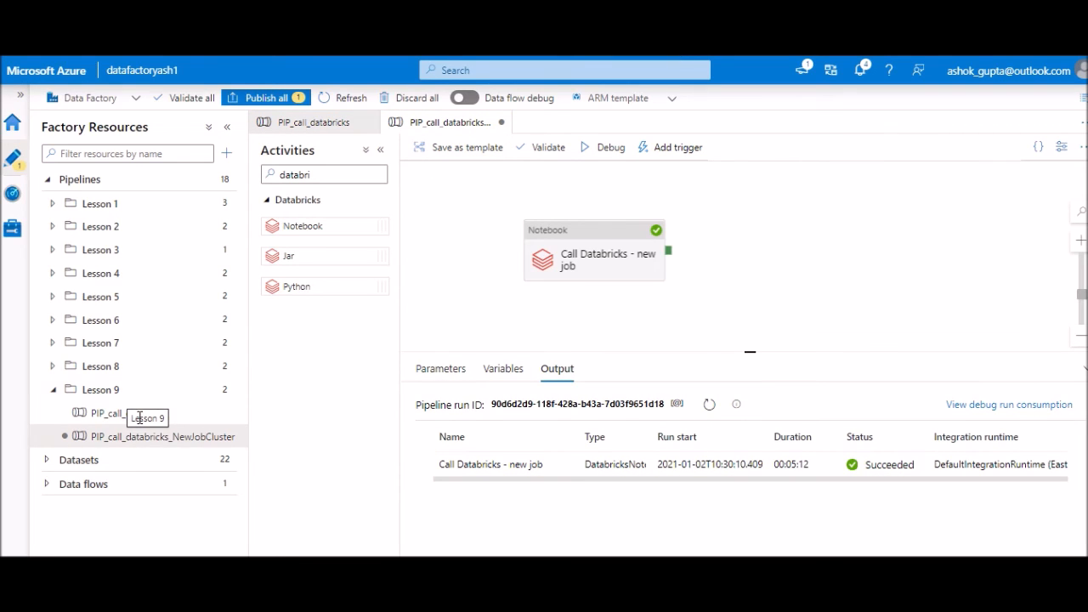
# - Compare the debug run status and duration of the PIP_call_databricks and PIP_call_databricks_NewJobCluster pipelines
pyautogui.click(110, 416)
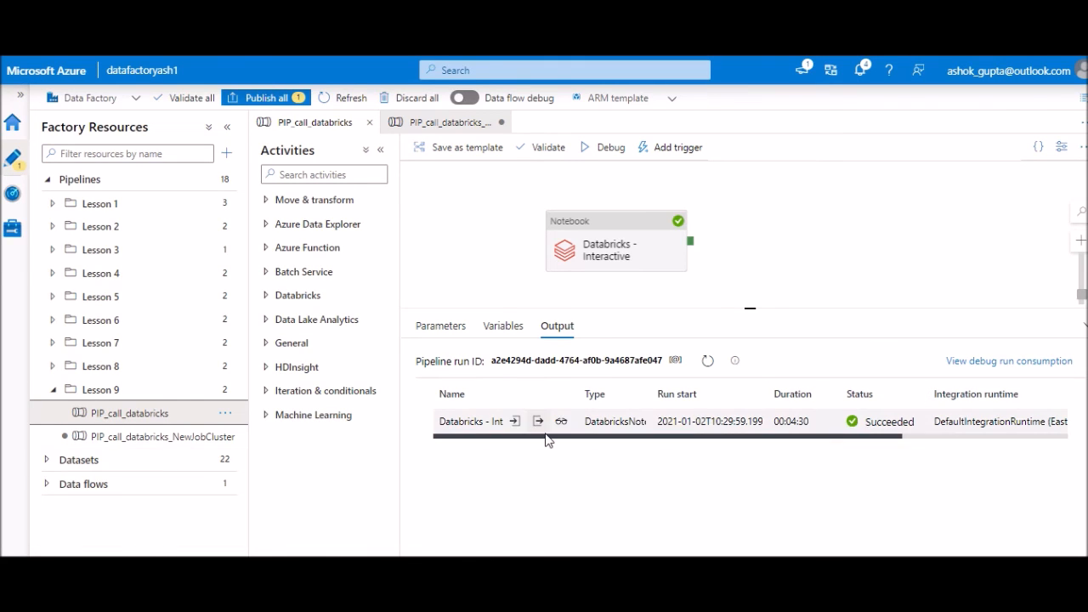
pyautogui.click(125, 443)
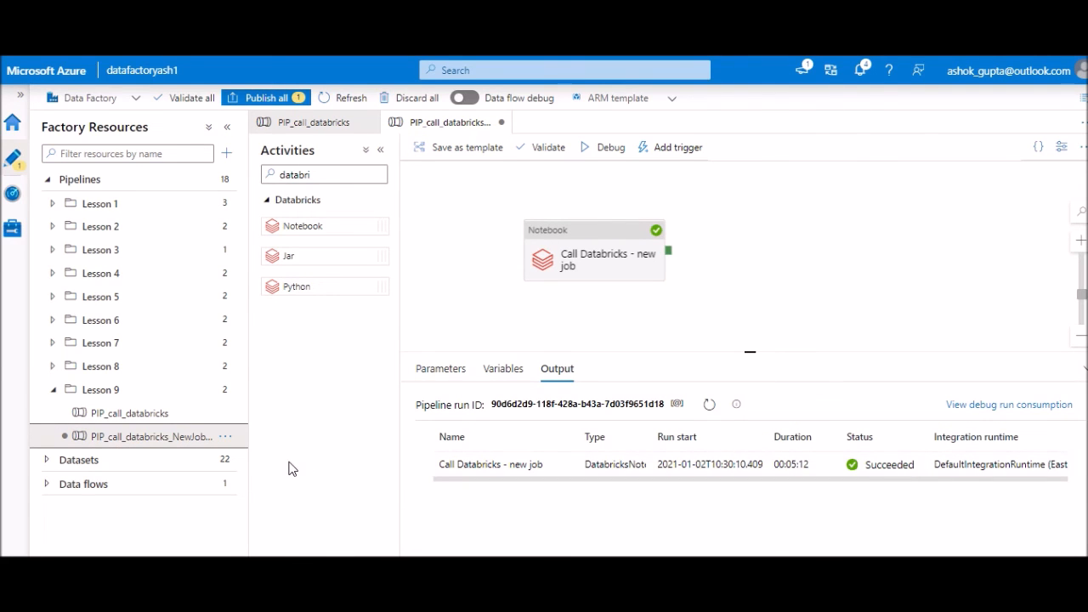
pyautogui.click(131, 422)
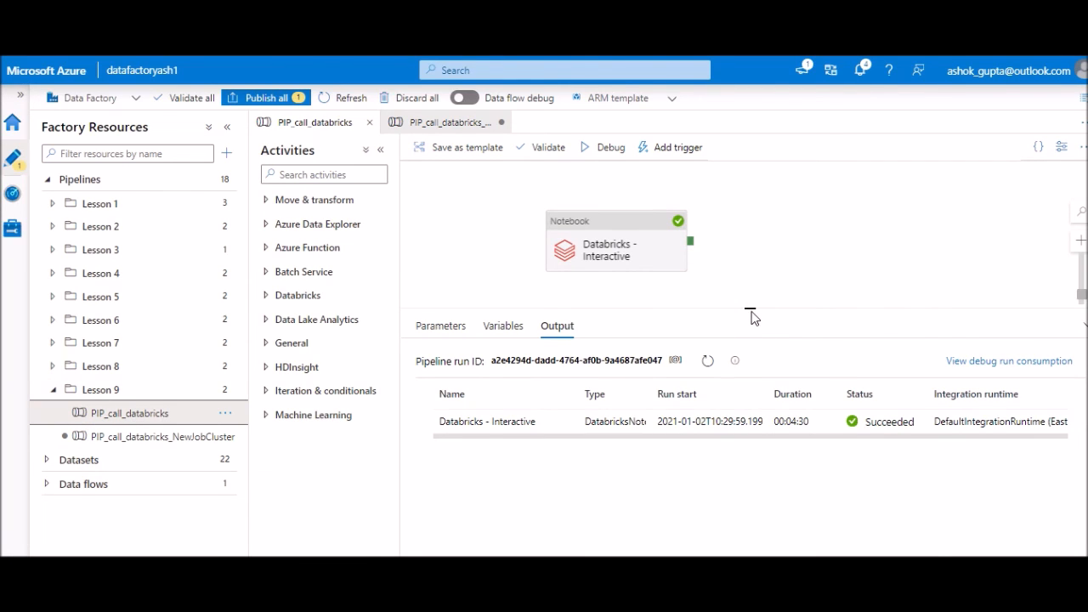
# - Open the run details of the Databricks - Interactive activity and copy its run page URL
pyautogui.click(560, 423)
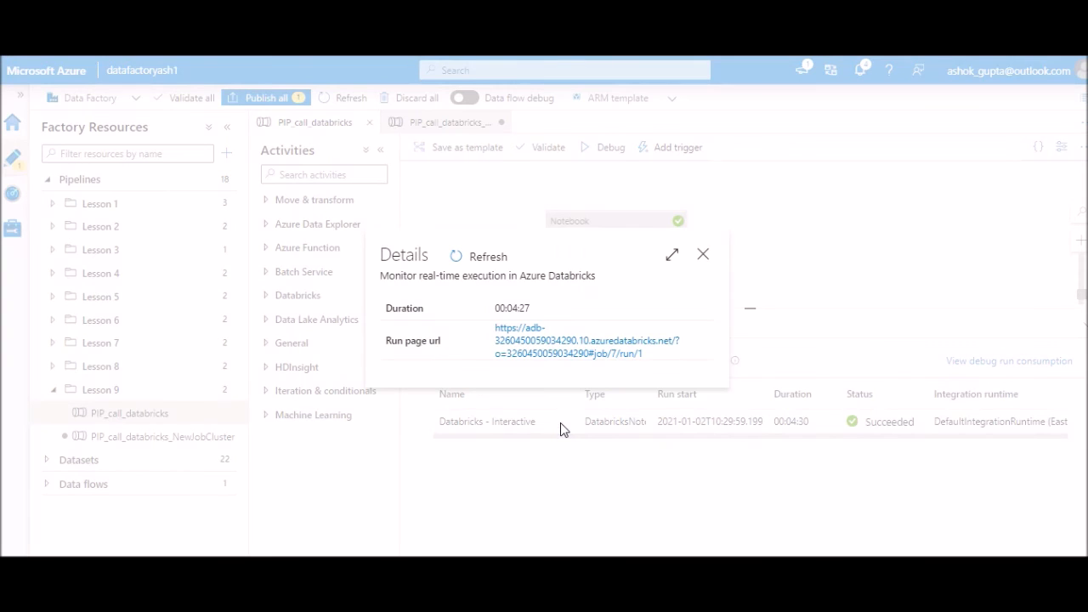
pyautogui.rightClick(564, 356)
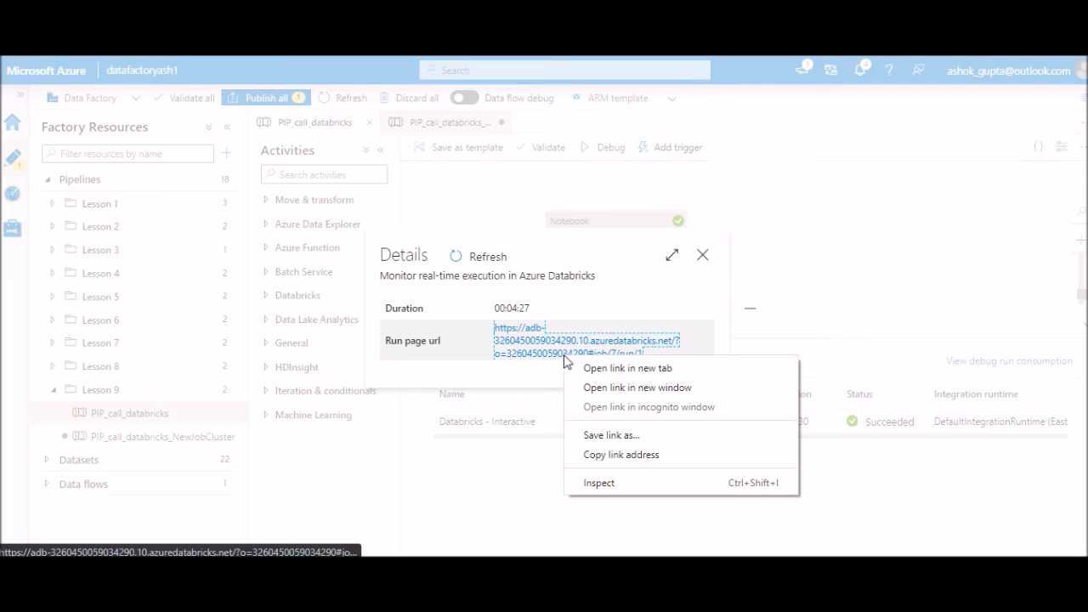
pyautogui.click(625, 459)
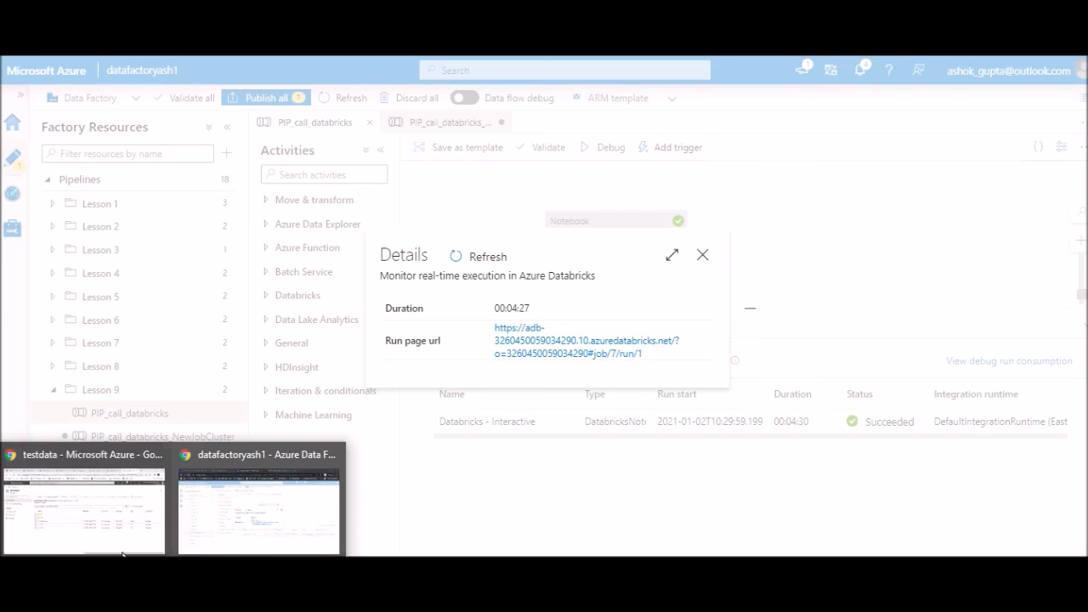
# - Switch to Databricks and examine the start time, duration and status of the new job cluster run
pyautogui.click(100, 531)
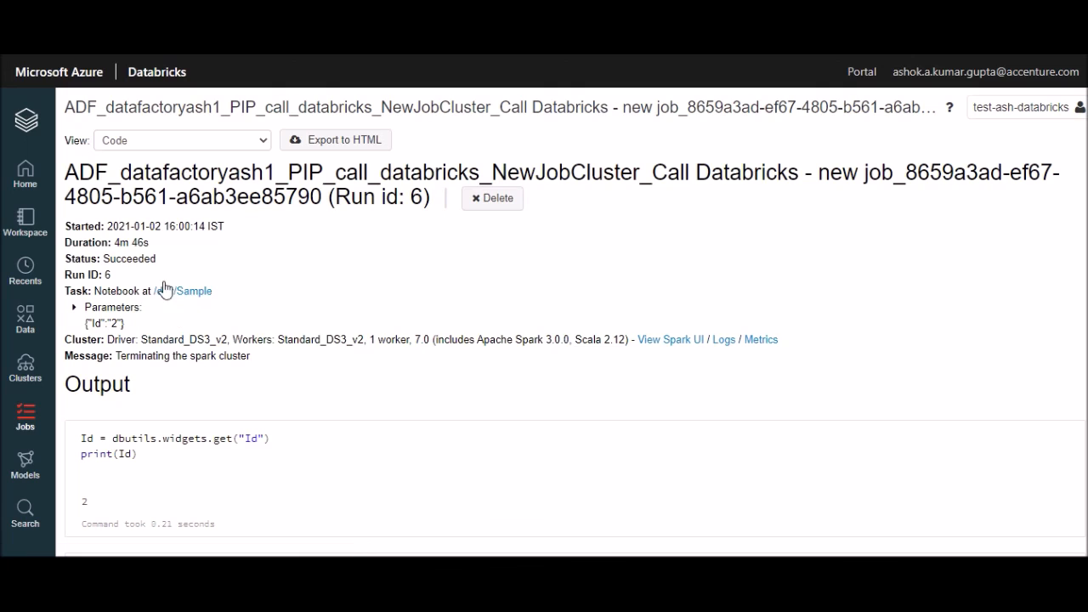
pyautogui.moveTo(116, 246); pyautogui.dragTo(152, 246)
pyautogui.click(219, 259)
pyautogui.click(625, 56)
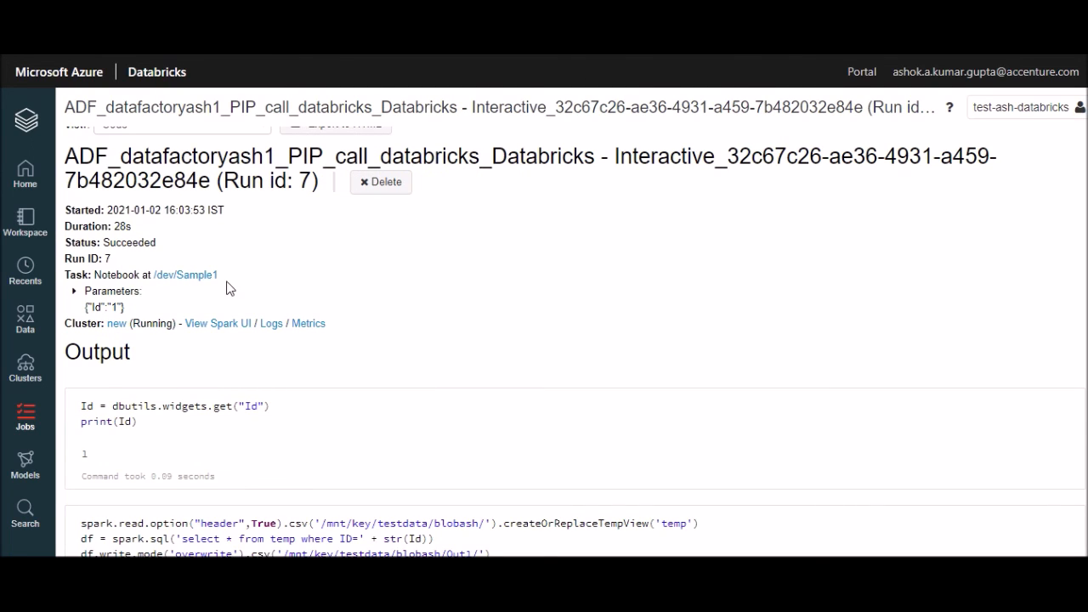
# - Examine the duration of the interactive cluster run and the Id value printed by its first notebook cell
pyautogui.doubleClick(119, 226)
pyautogui.click(142, 232)
pyautogui.moveTo(83, 453); pyautogui.dragTo(105, 455)
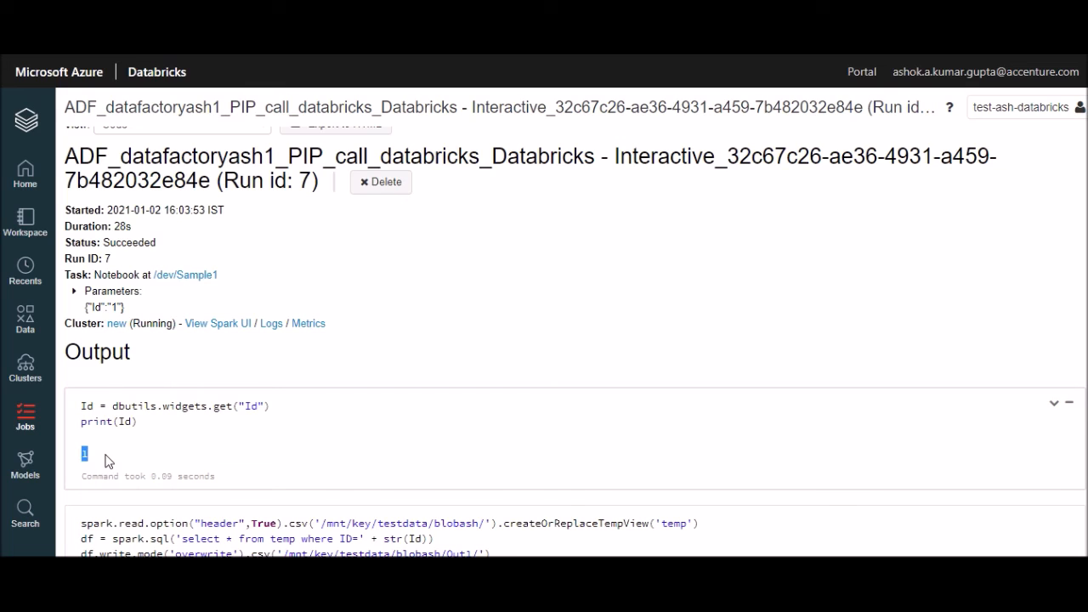
pyautogui.click(215, 456)
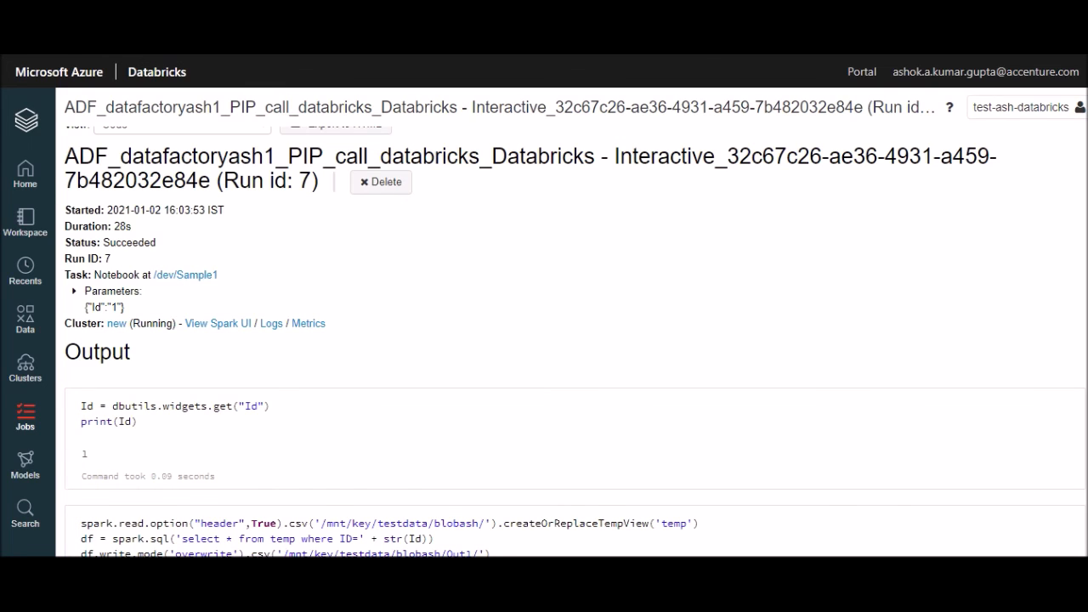
# - Review the new job cluster run's output, and inspect the files in the Out folder of the testdata blob container
pyautogui.scroll(-1, 1029, 331)
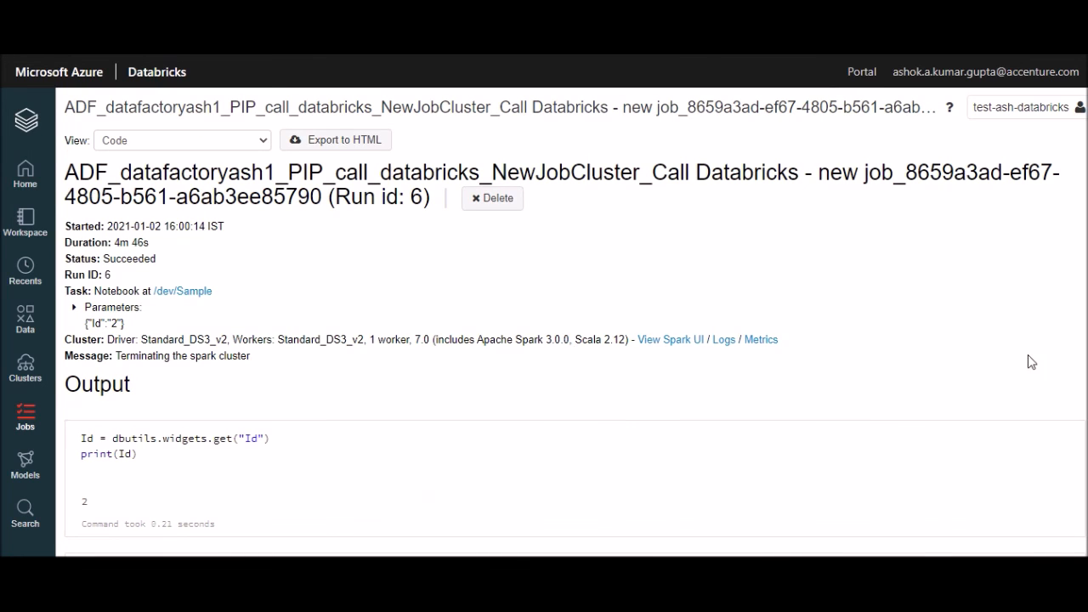
pyautogui.scroll(-2, 658, 226)
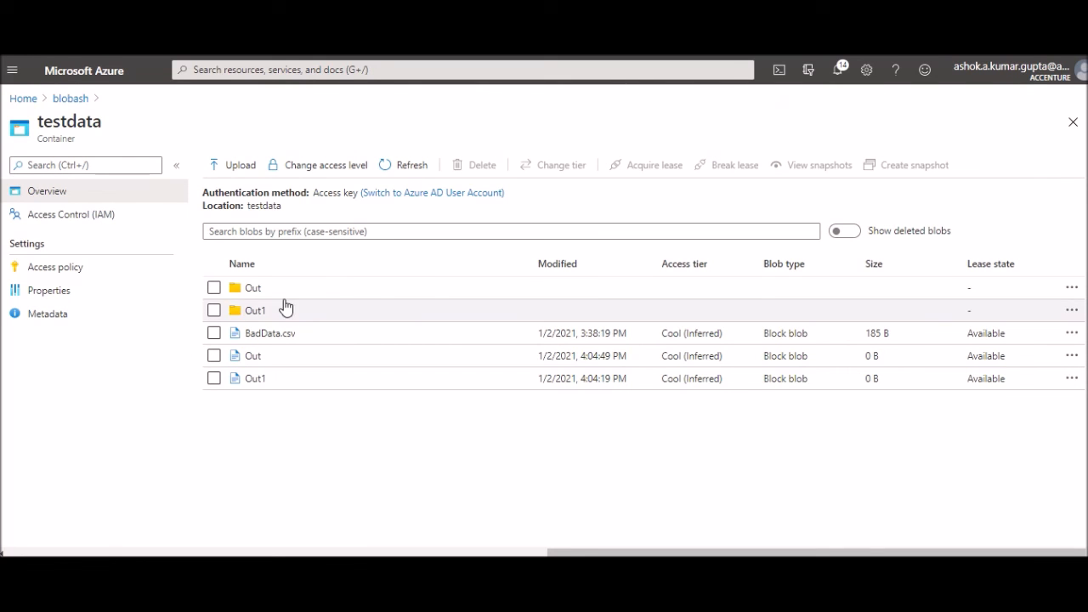
pyautogui.click(255, 288)
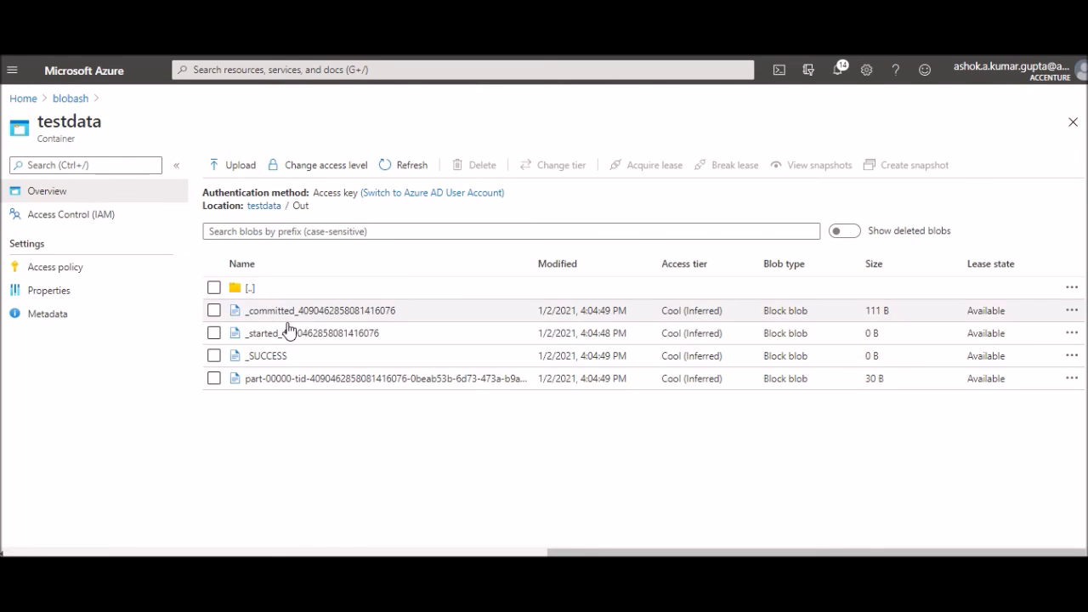
pyautogui.click(244, 289)
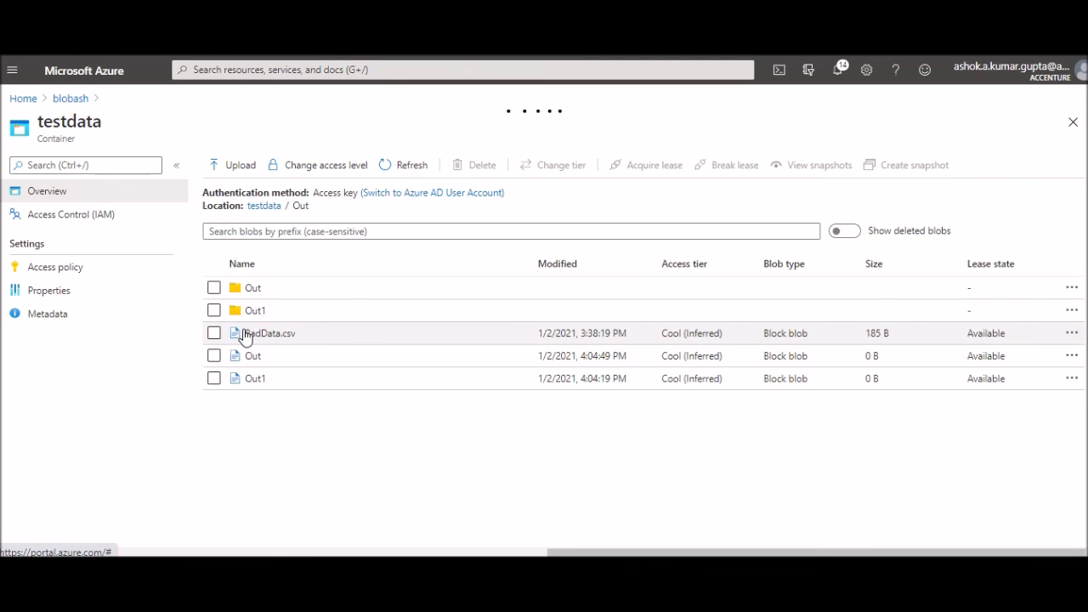